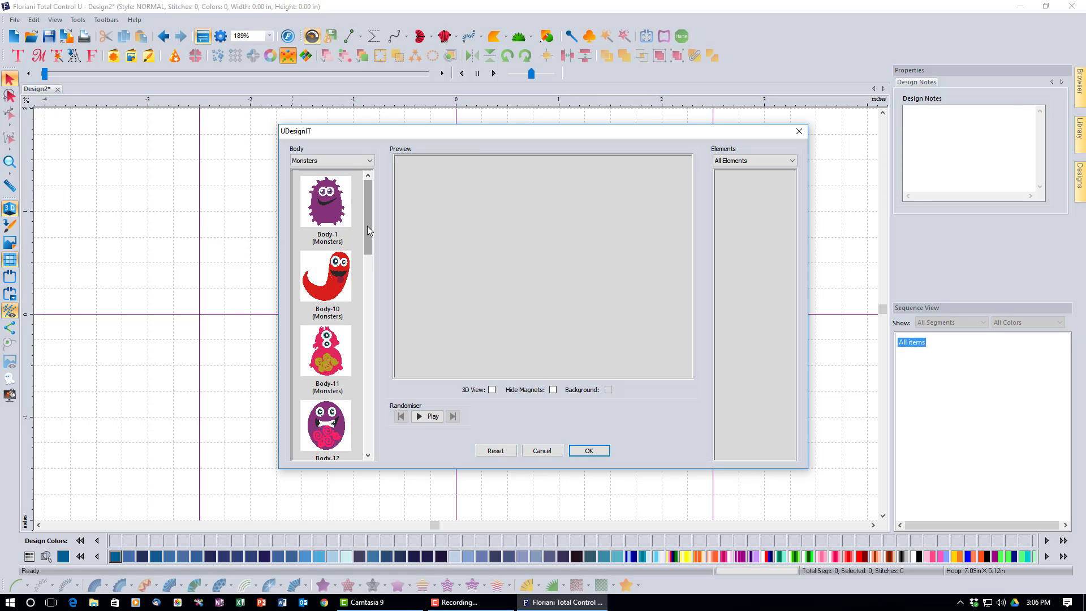
- Use the purple Body-1 (Monsters) as the body of the new UDesignIT character
mouse_move(367, 229)
left_mouse_down()
mouse_move(357, 301)
mouse_move(379, 449)
mouse_move(369, 216)
left_mouse_up()
left_click(315, 195)
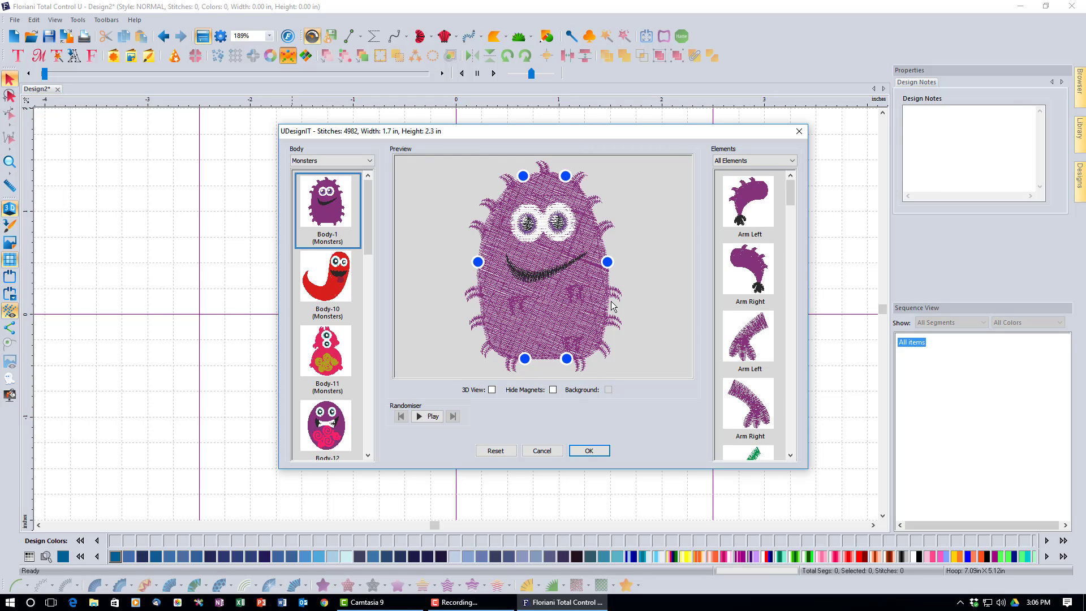
- Preview the monster with its magnets hidden and in 3D view, switching each option back off after viewing
left_click(553, 389)
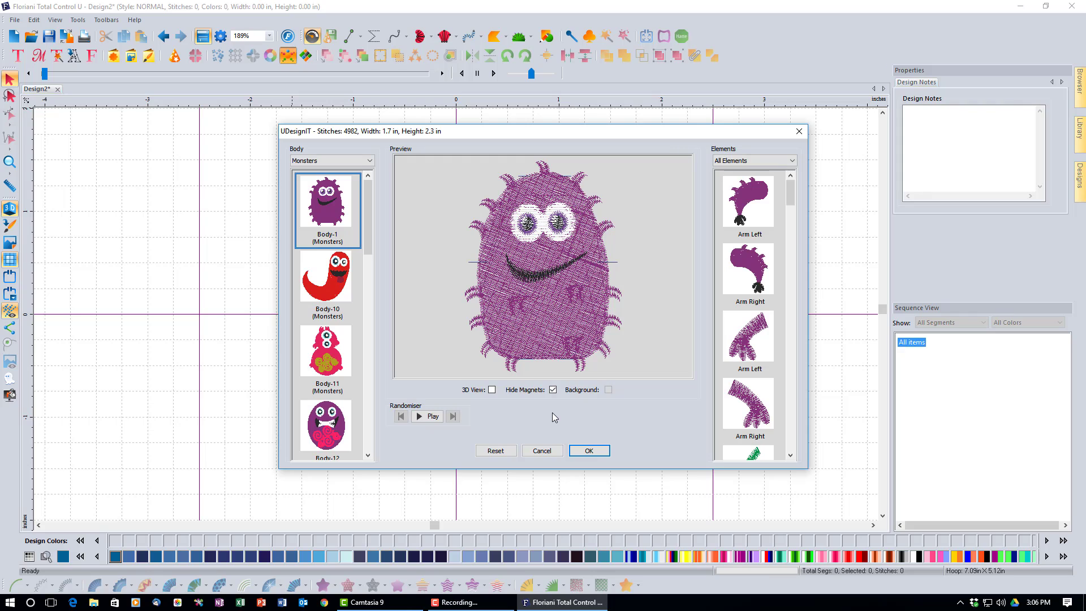
left_click(553, 389)
left_click(492, 389)
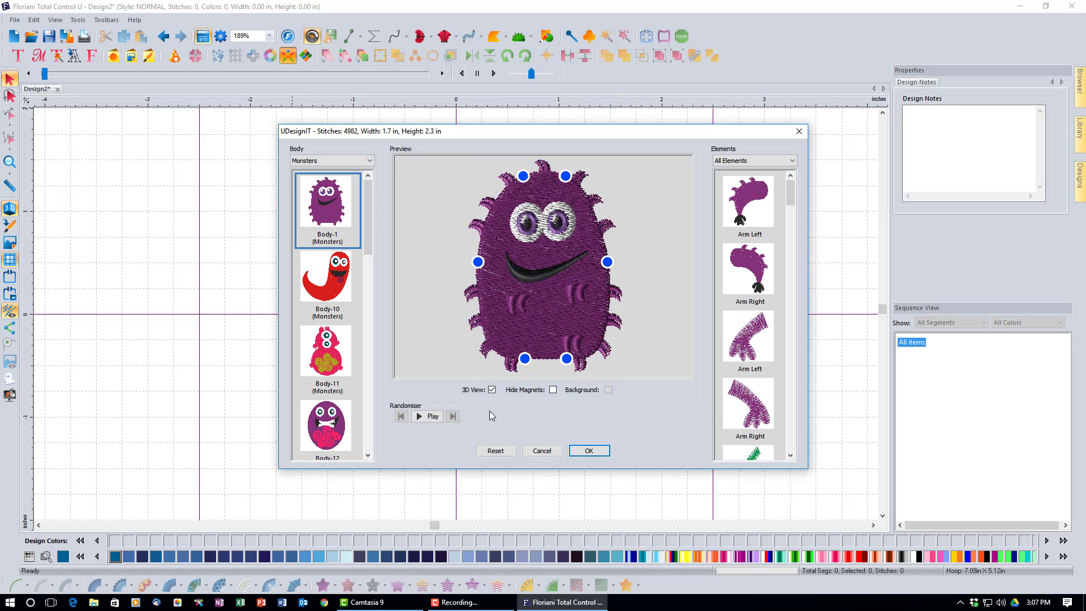
left_click(492, 390)
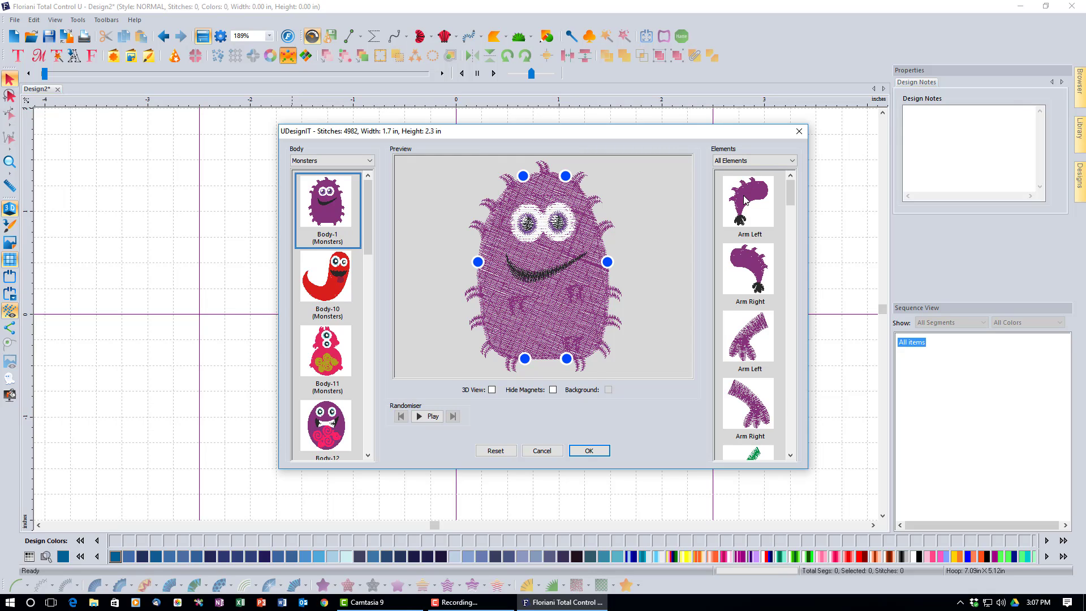
- Add the matching short purple arms with purple fingers as the Arm Left and Arm Right elements
left_click(794, 163)
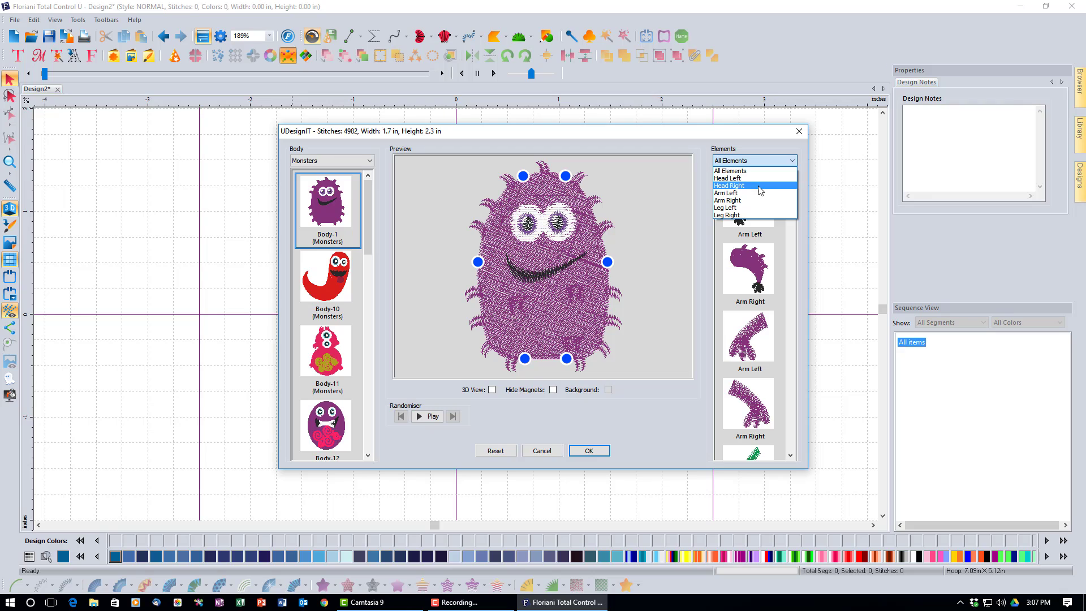
left_click(760, 194)
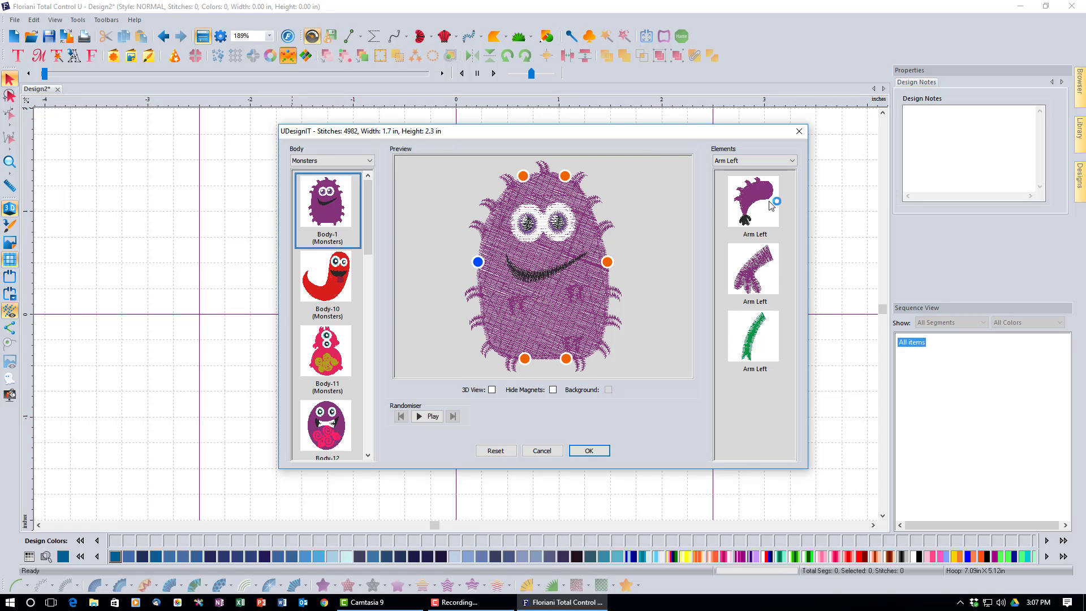
left_click(763, 266)
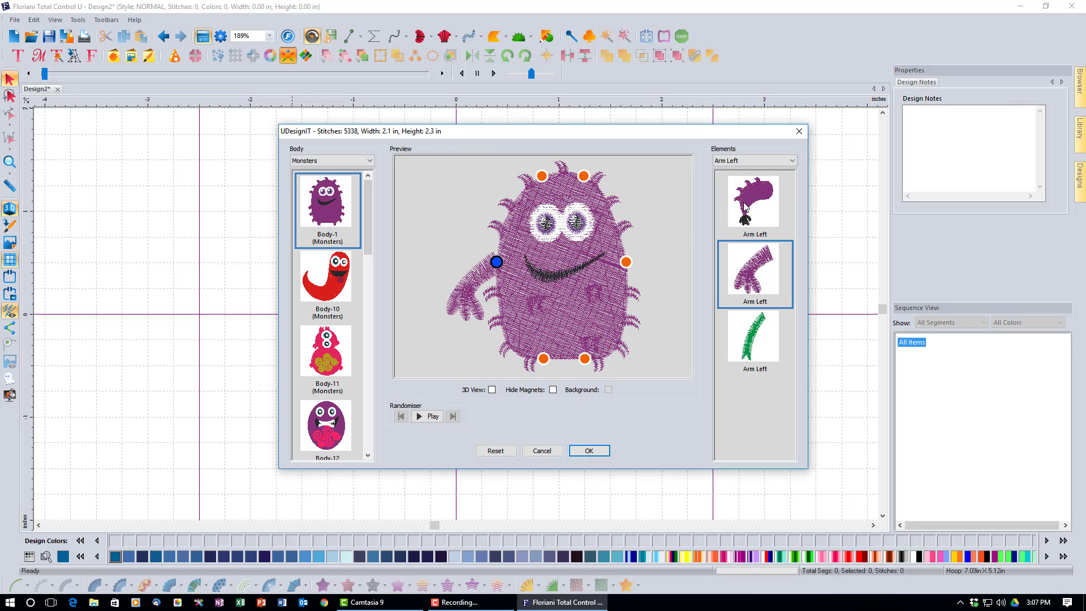
left_click(795, 162)
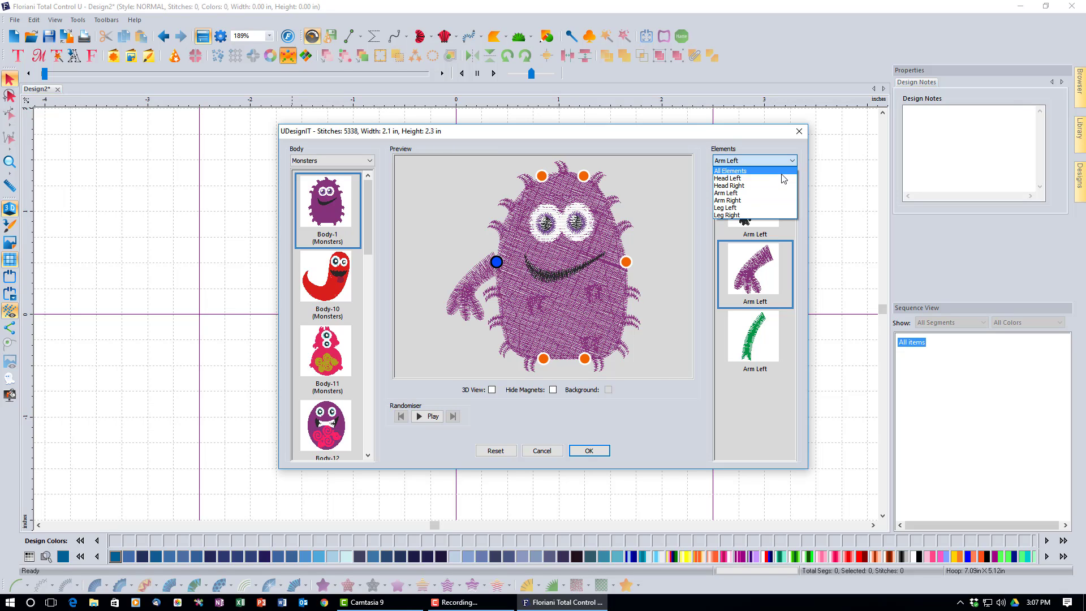
left_click(761, 199)
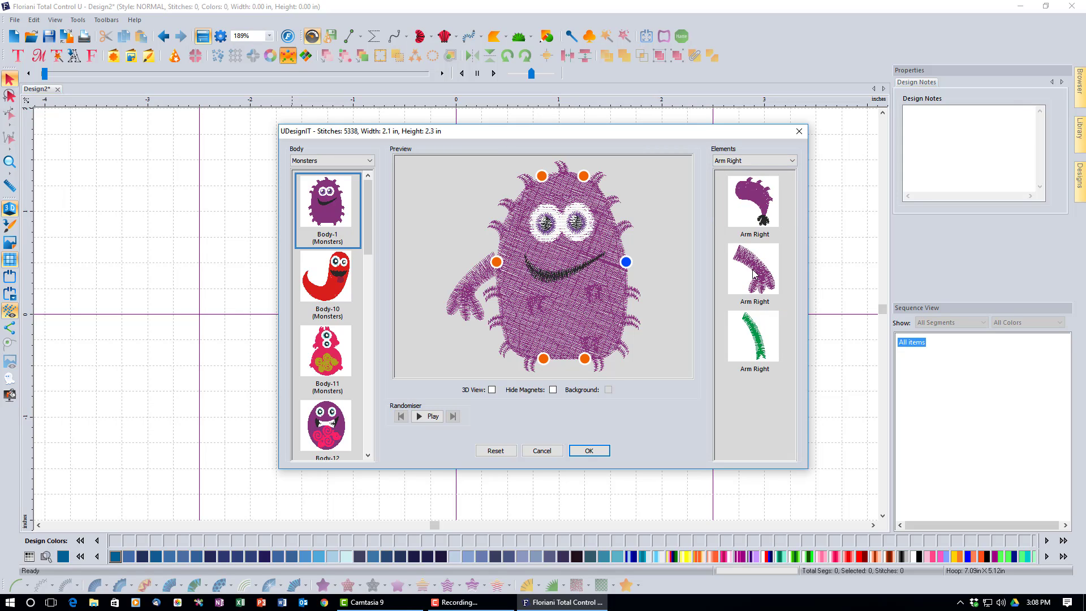
left_click(762, 194)
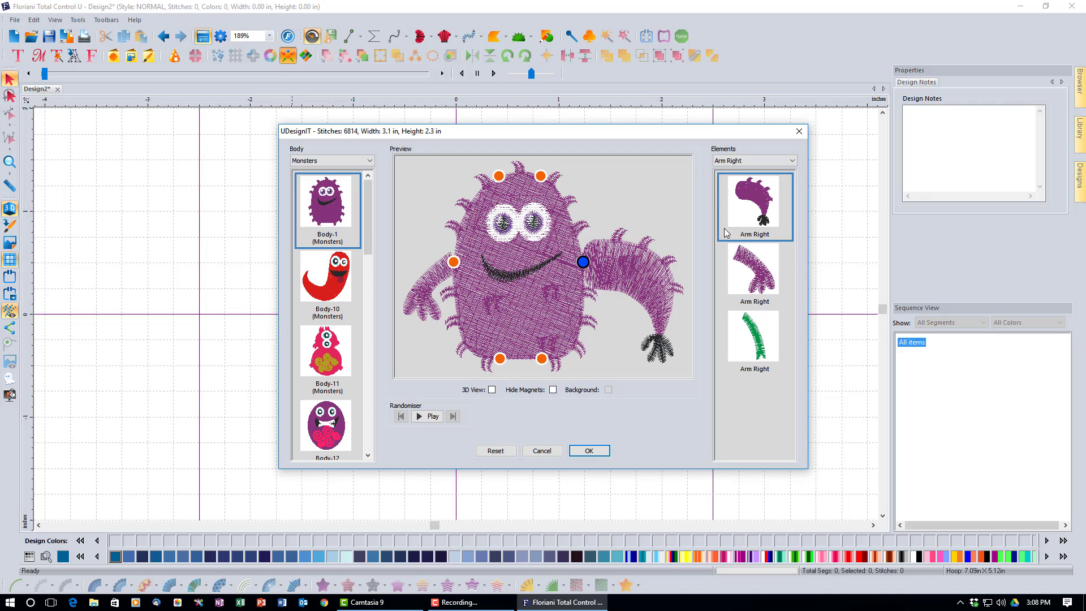
left_click(748, 273)
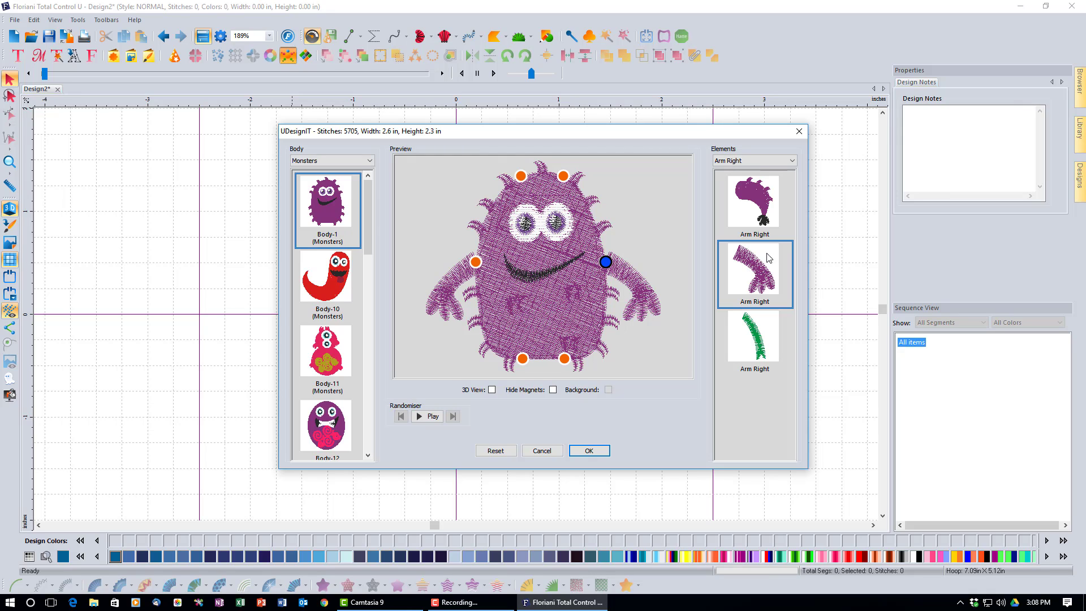
- Try several Head Left elements on the monster and settle on the plain orange horn
left_click(792, 161)
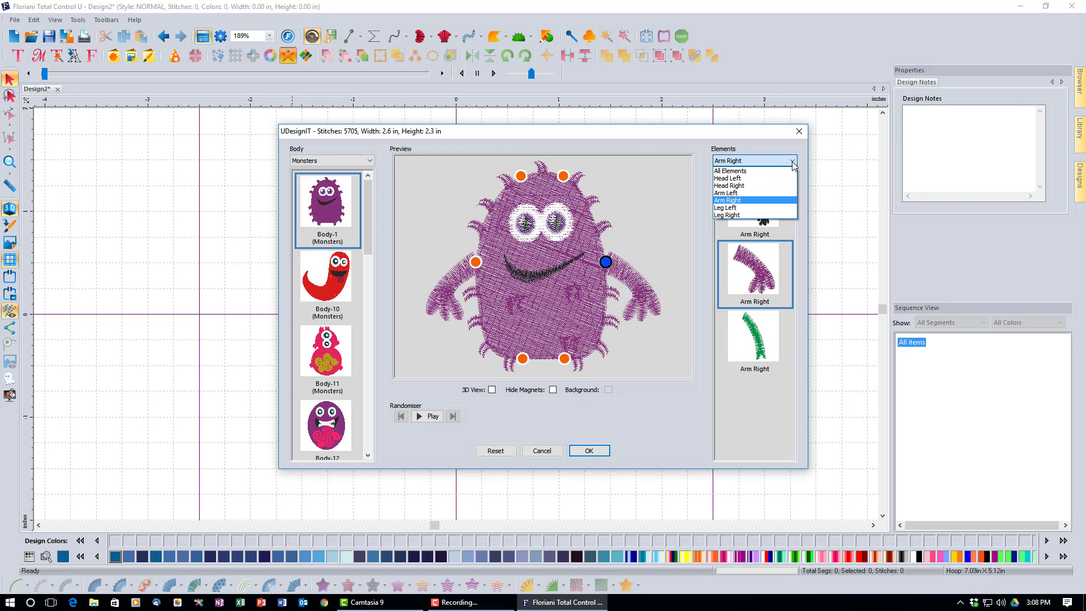
left_click(773, 179)
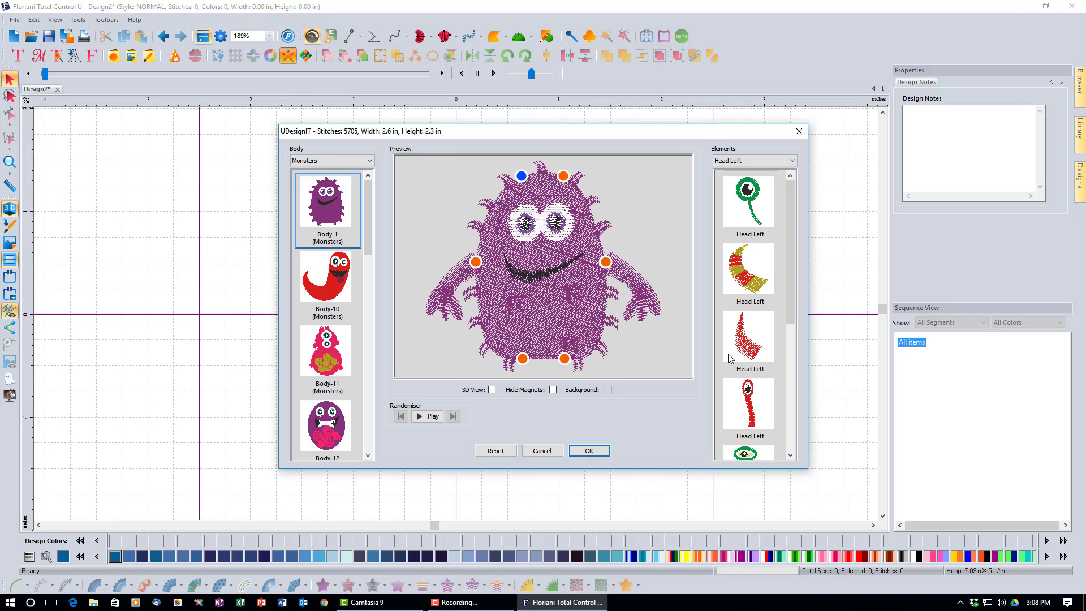
left_click(752, 197)
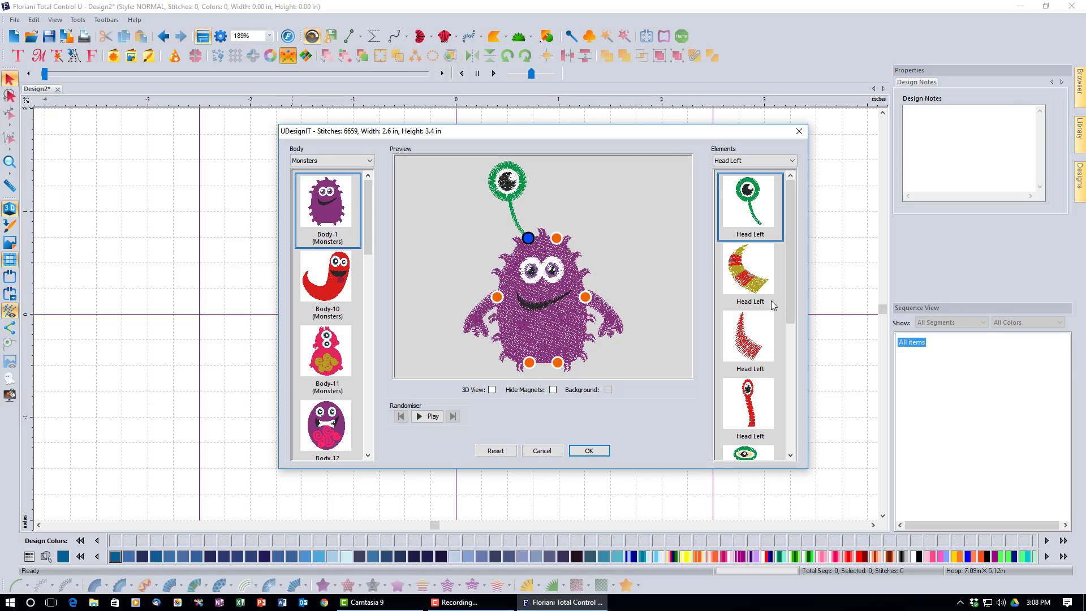
left_click(755, 290)
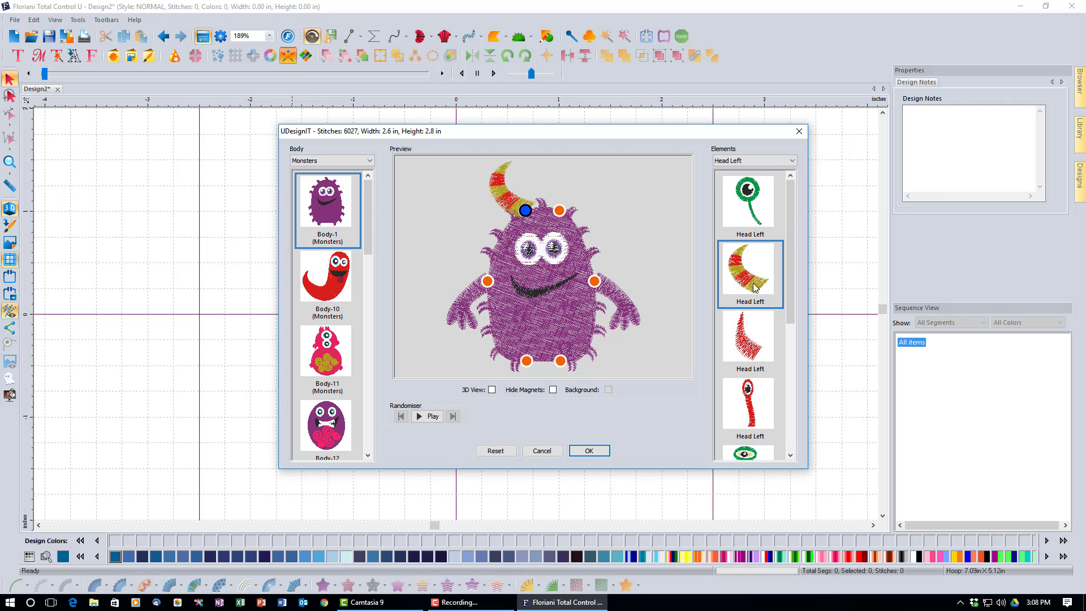
left_click_drag(788, 278, 792, 416)
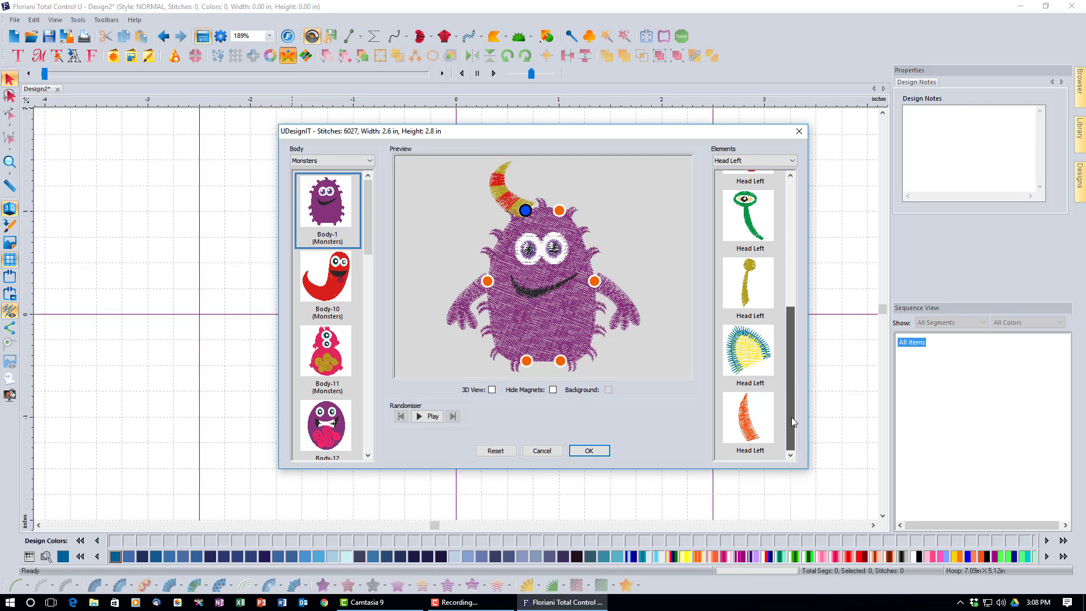
left_click(738, 423)
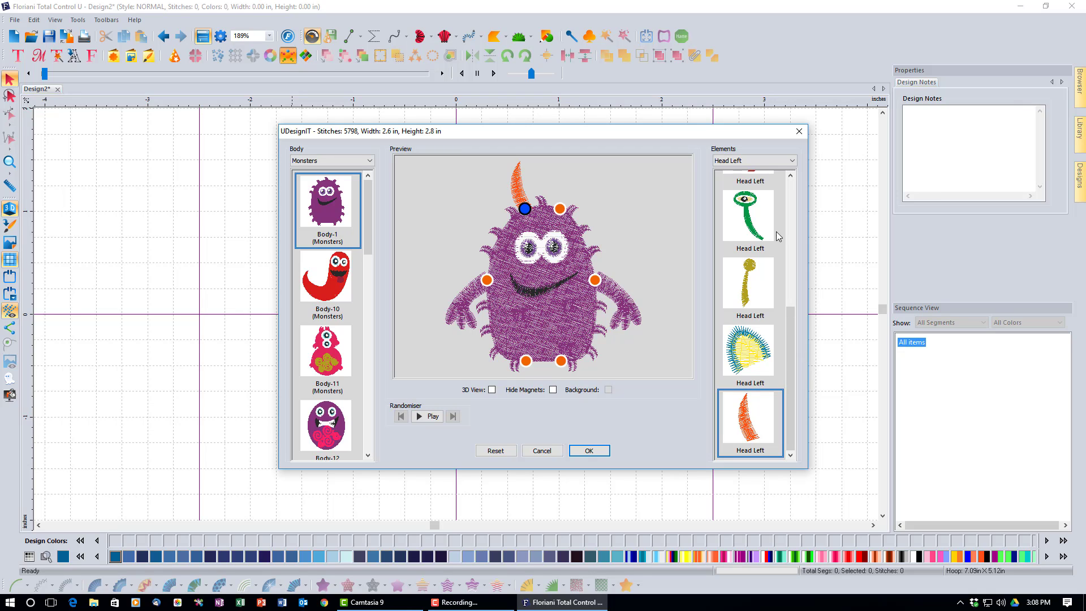
- Add the blue bow to the monster as its Head Right element
left_click(787, 162)
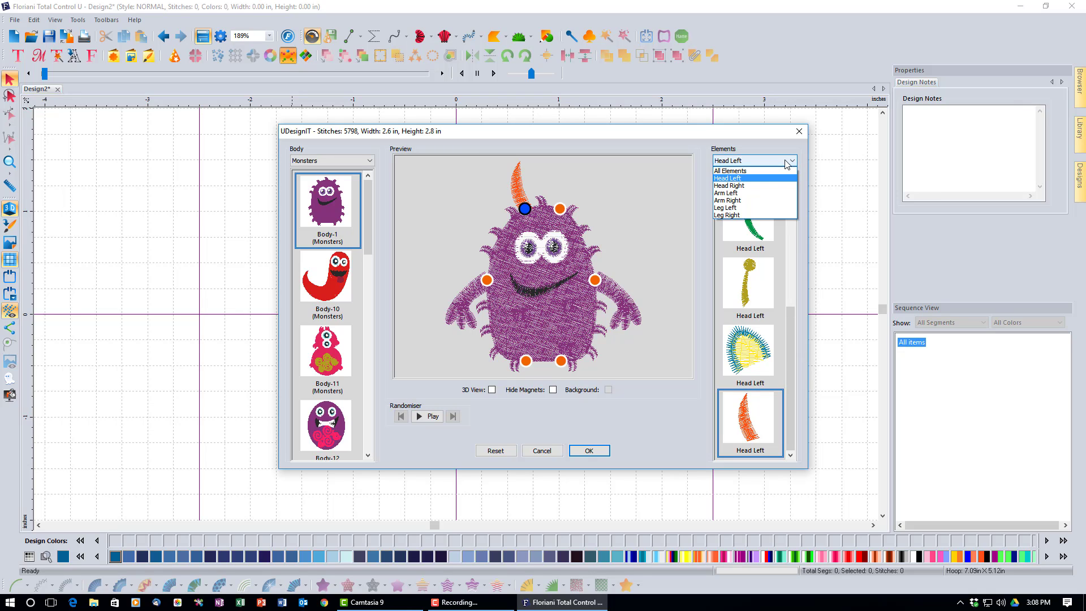
left_click(762, 187)
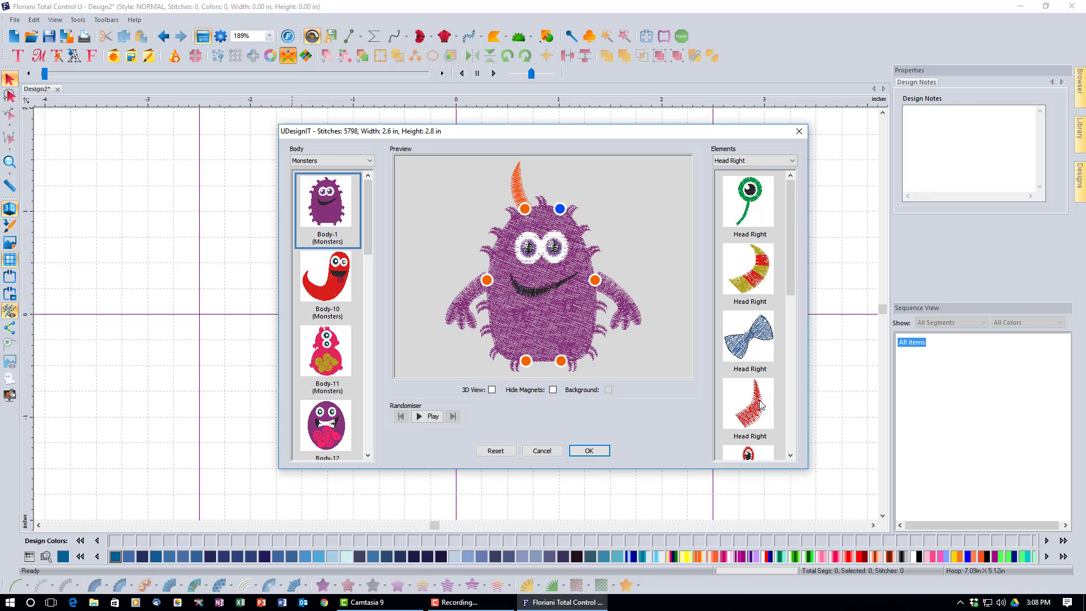
left_click_drag(796, 293, 803, 242)
left_click(750, 338)
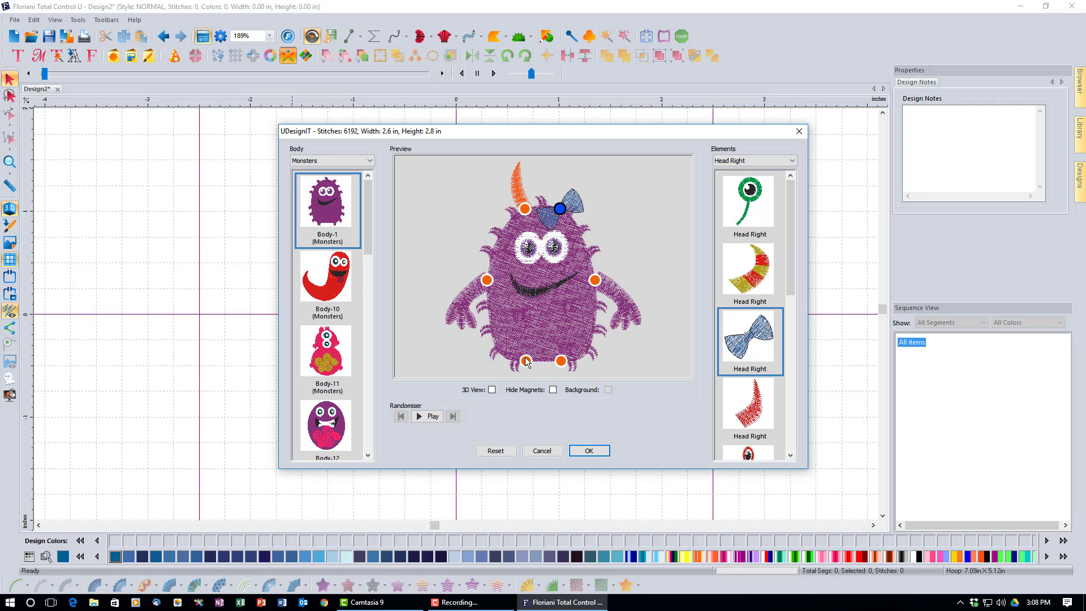
- Add the thin orange leg as Leg Left and the yellow black-outlined foot as Leg Right
left_click(791, 161)
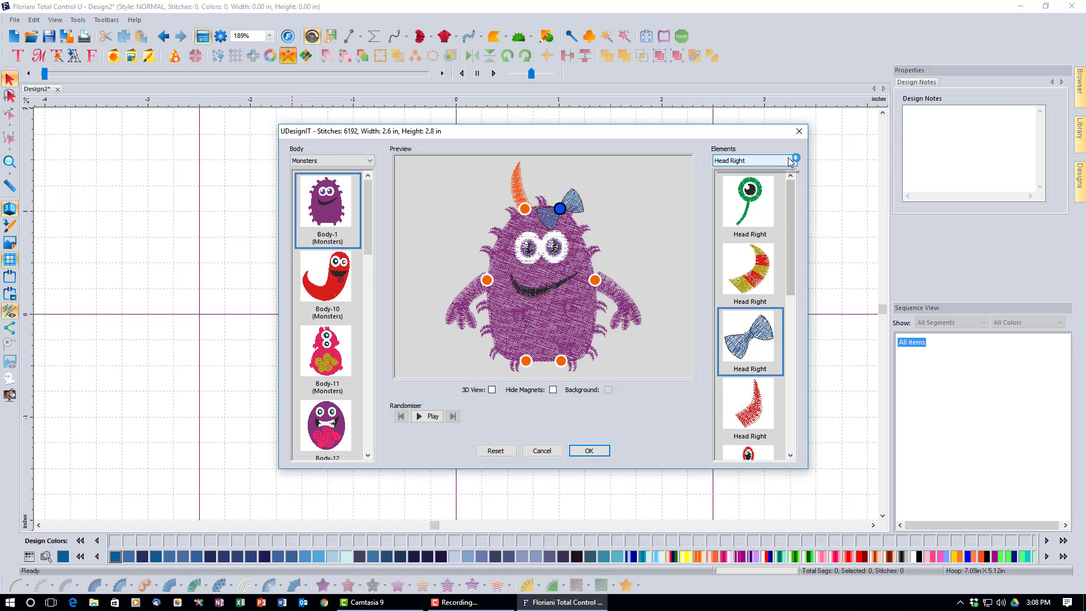
left_click(747, 207)
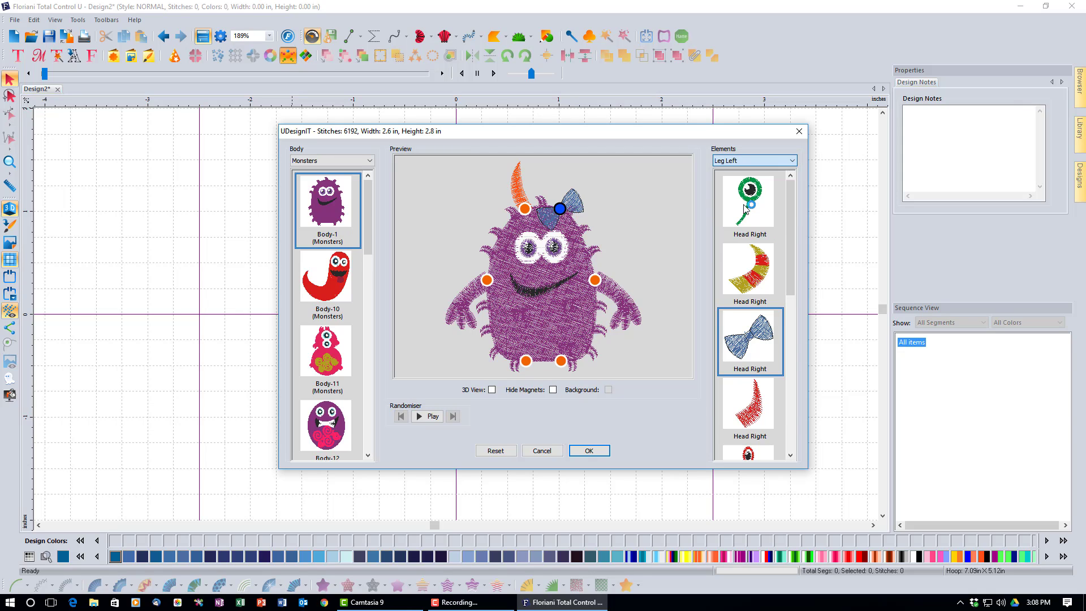
left_click(758, 209)
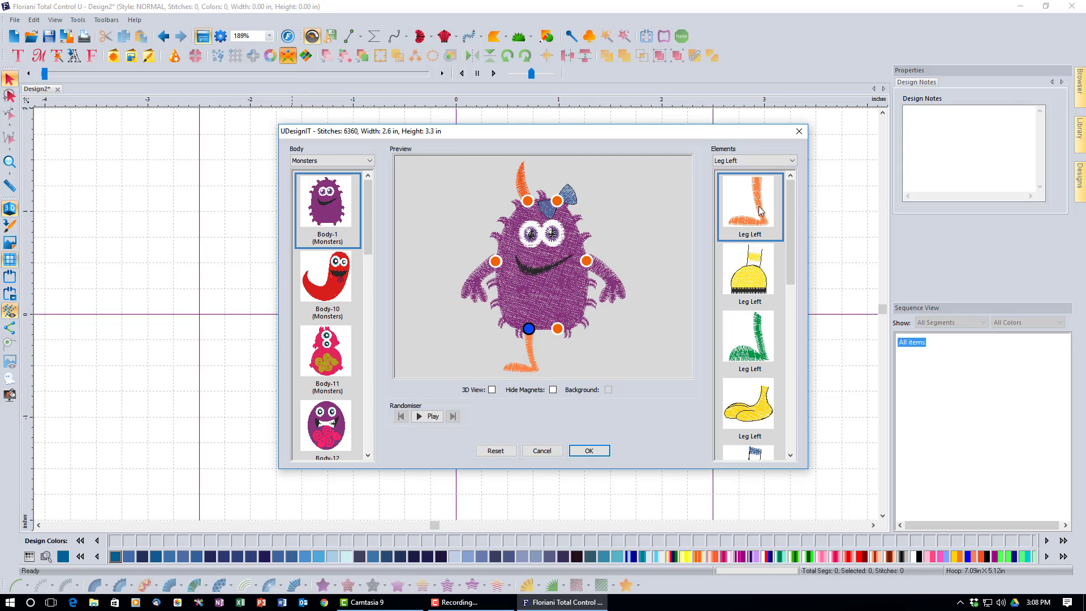
left_click(793, 161)
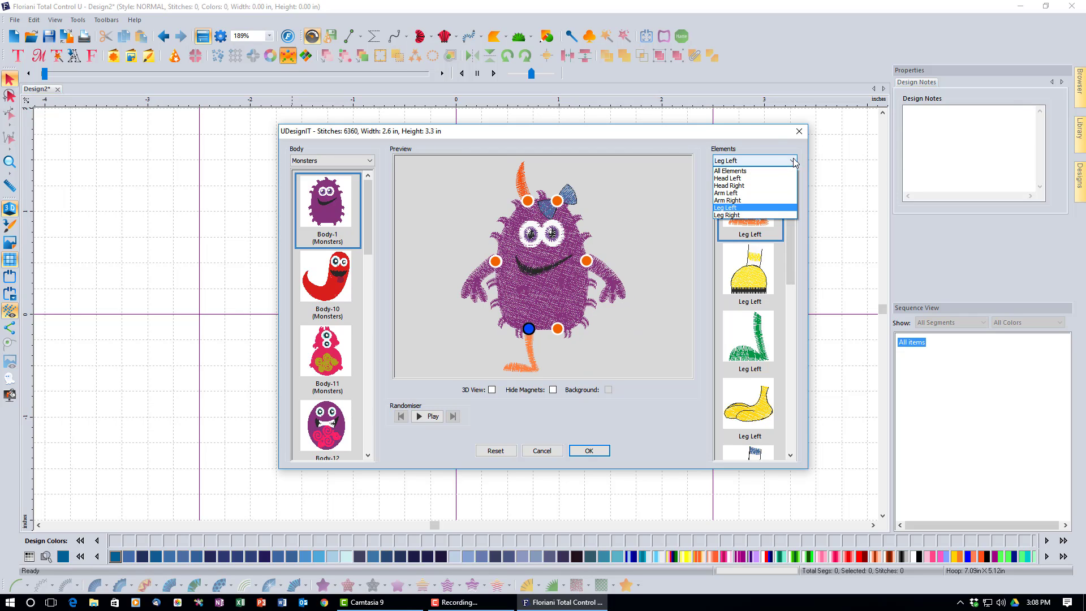
left_click(747, 215)
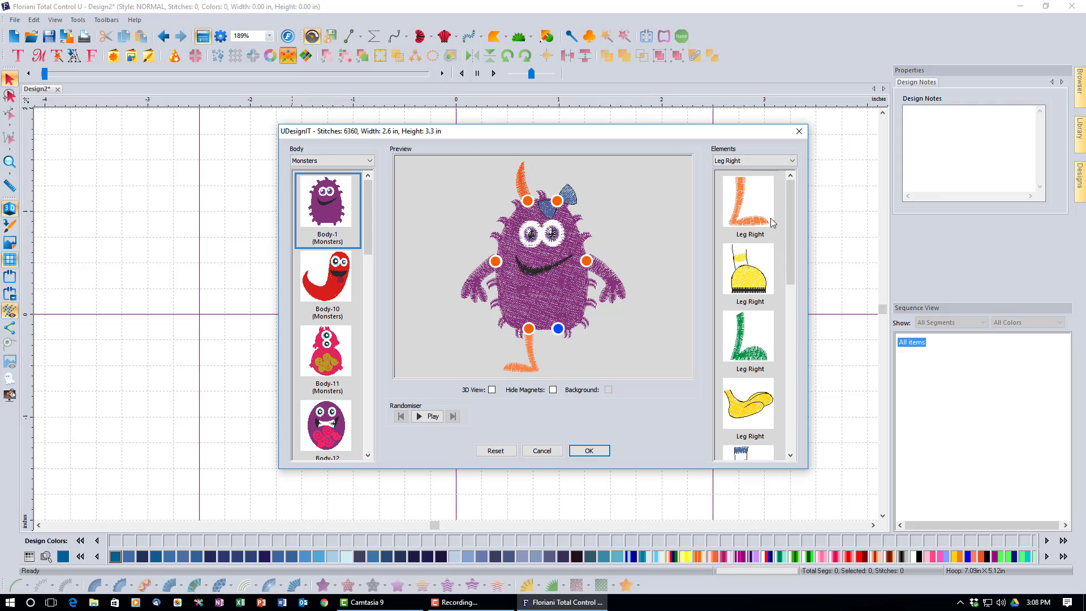
left_click(758, 367)
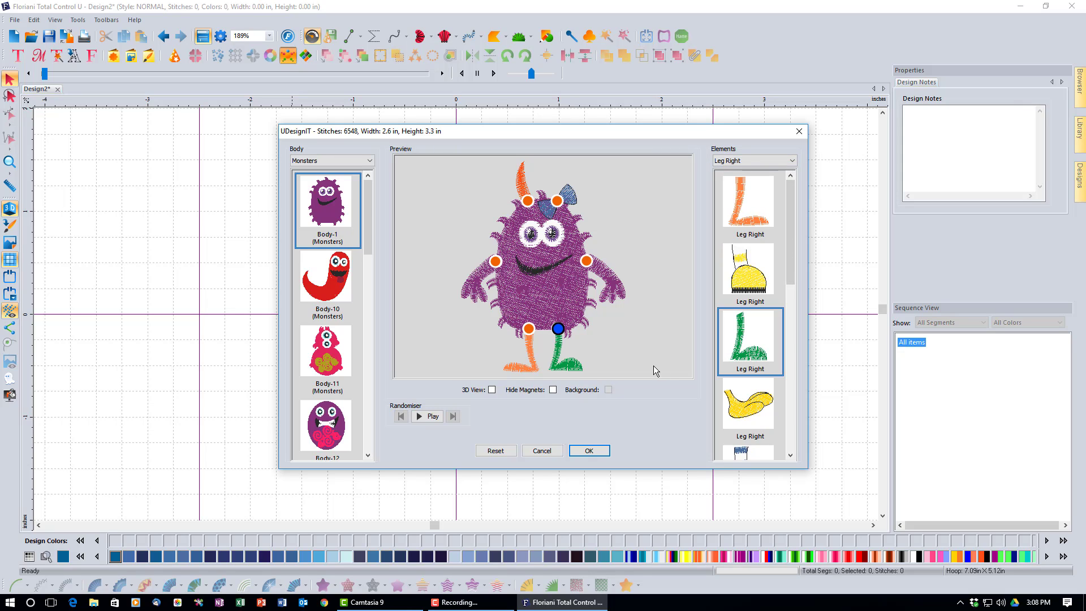
left_click(734, 405)
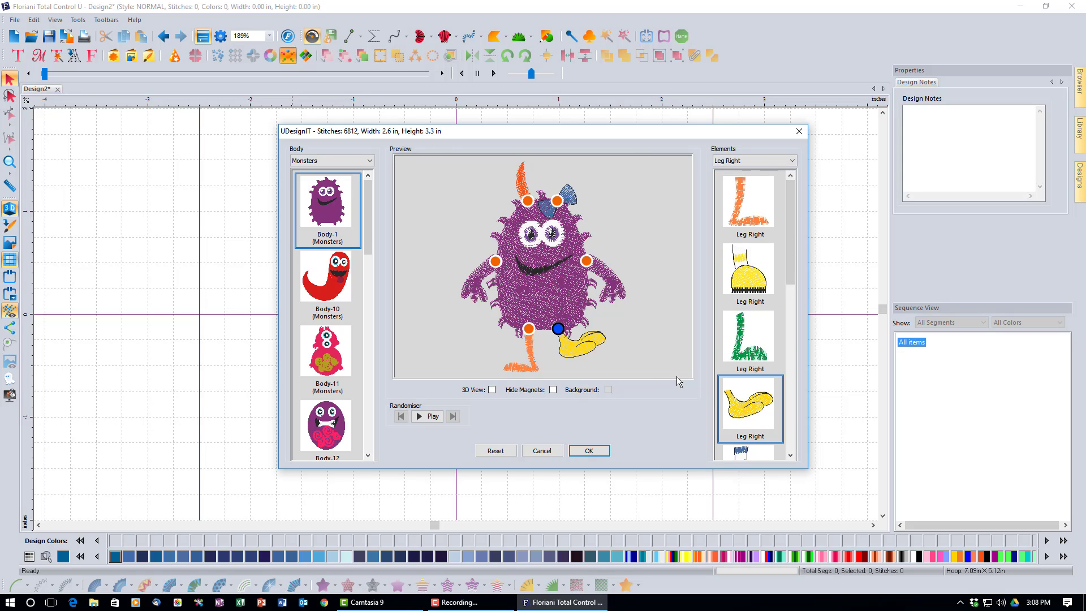
- Accept the assembled monster to place it in the design, and deselect it
left_click(654, 365)
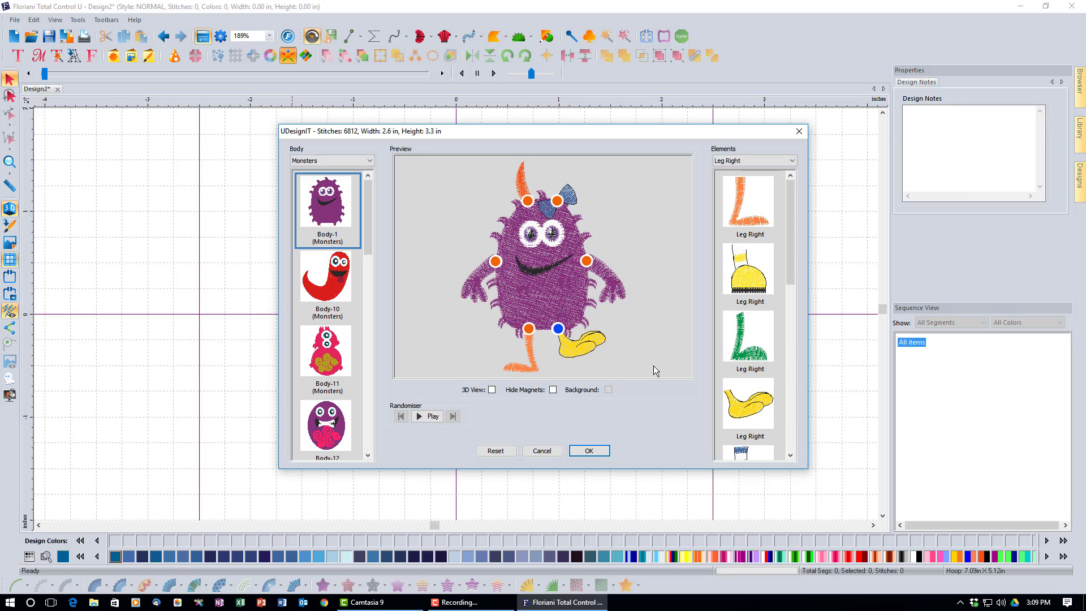
left_click(606, 448)
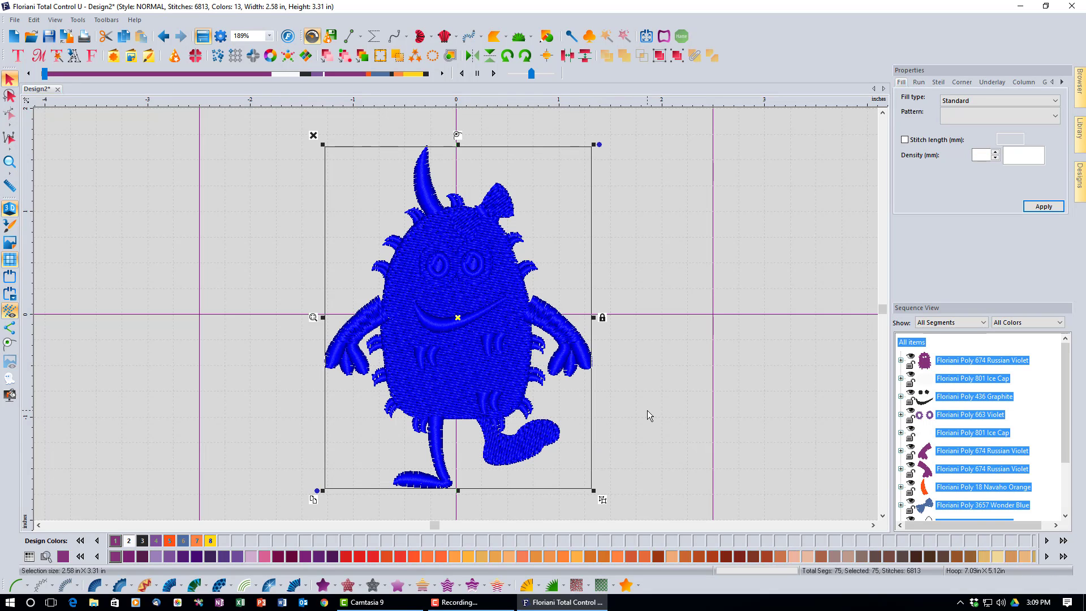
left_click(648, 410)
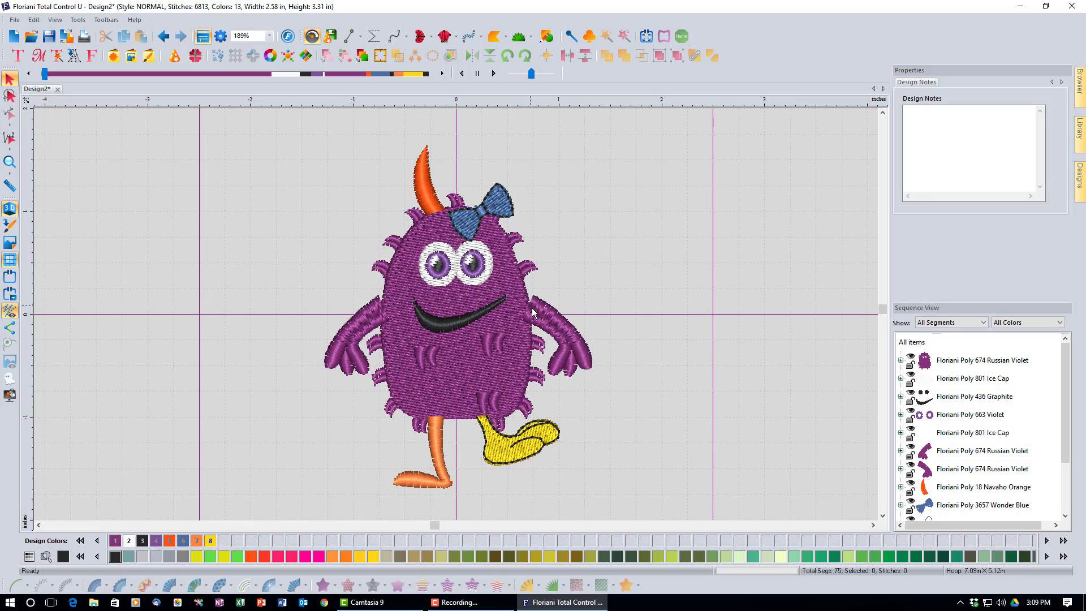
- Rotate the Arm Right element slightly outward and rotate the blue bow clockwise until it slants down to the right
left_click(561, 344)
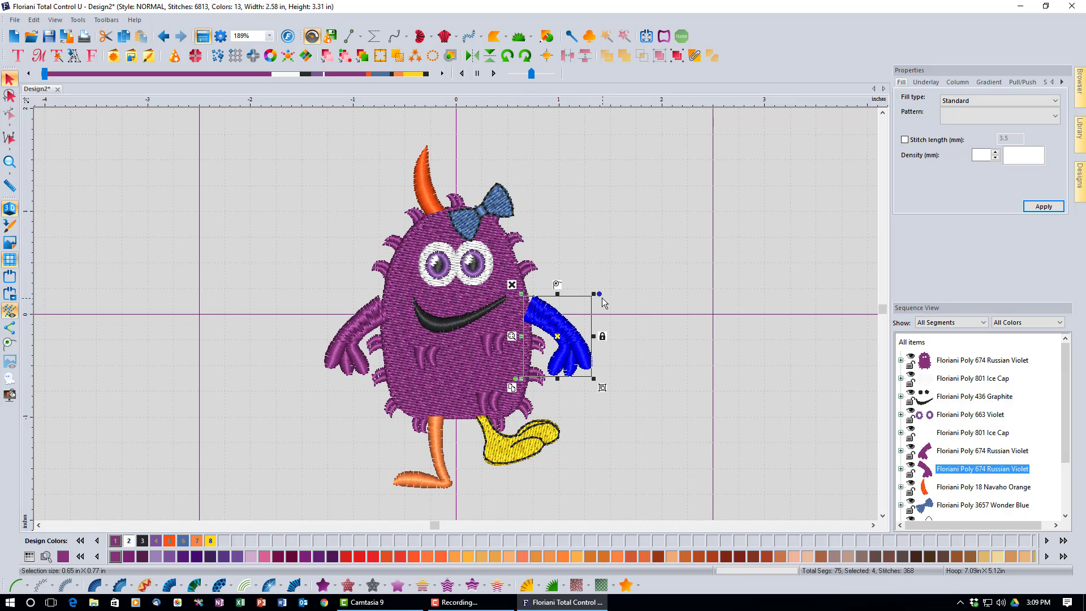
mouse_move(599, 293)
left_mouse_down()
mouse_move(585, 287)
mouse_move(603, 296)
left_mouse_up()
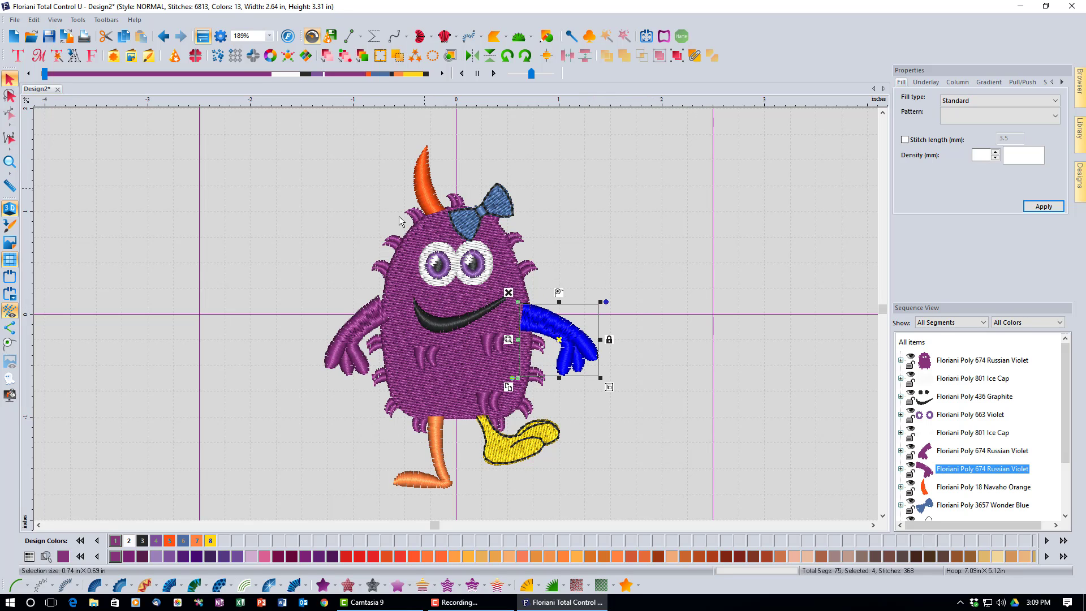
left_click(502, 211)
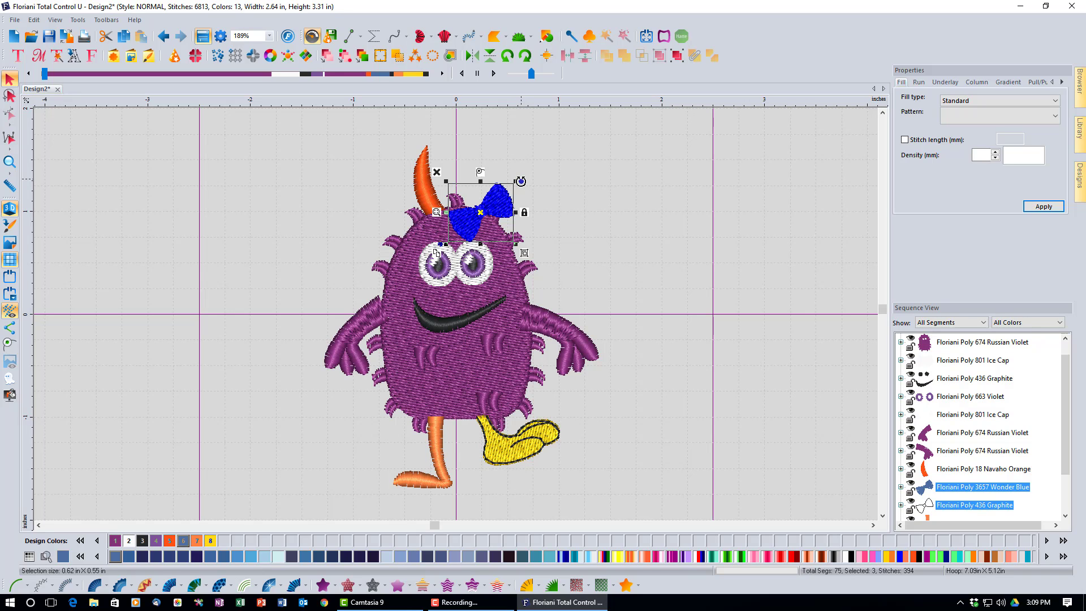
left_click_drag(520, 181, 577, 263)
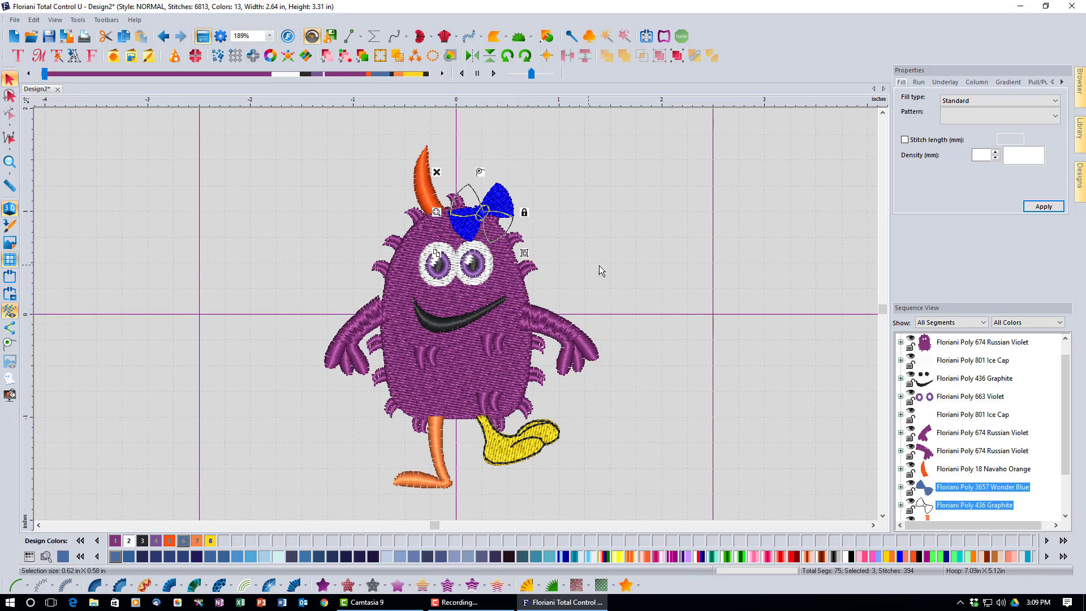
left_click(623, 410)
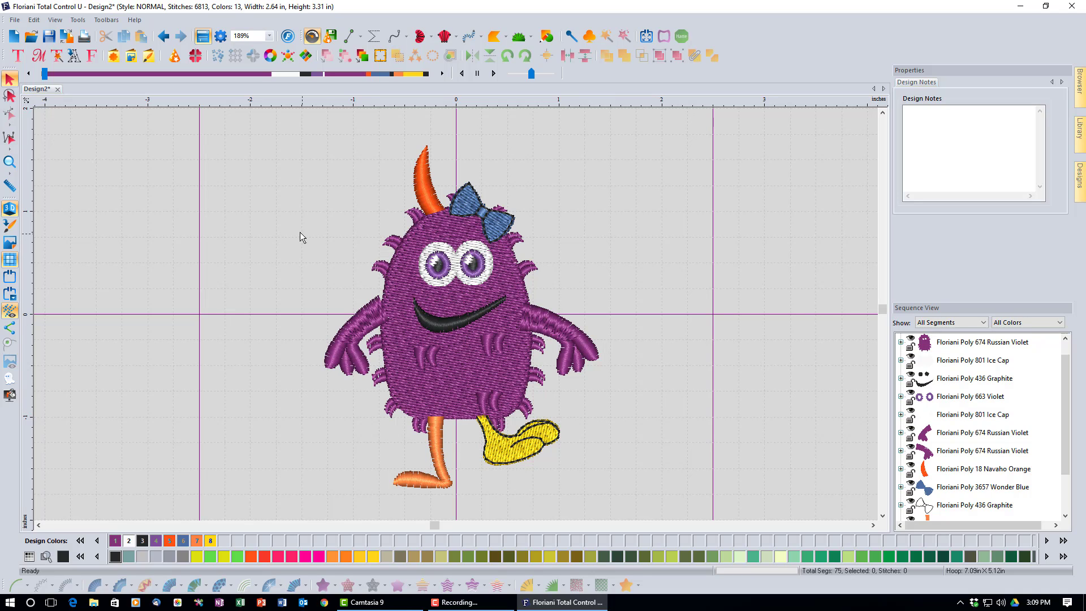
- Delete the whole monster from the design and open UDesignIT again
left_click_drag(263, 164, 637, 506)
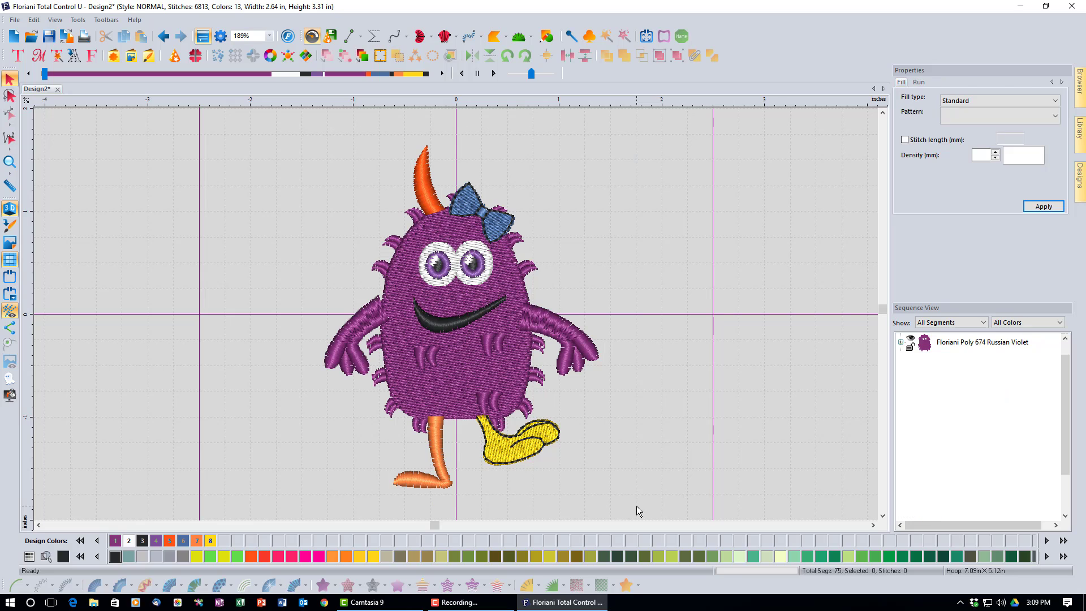
key("Delete")
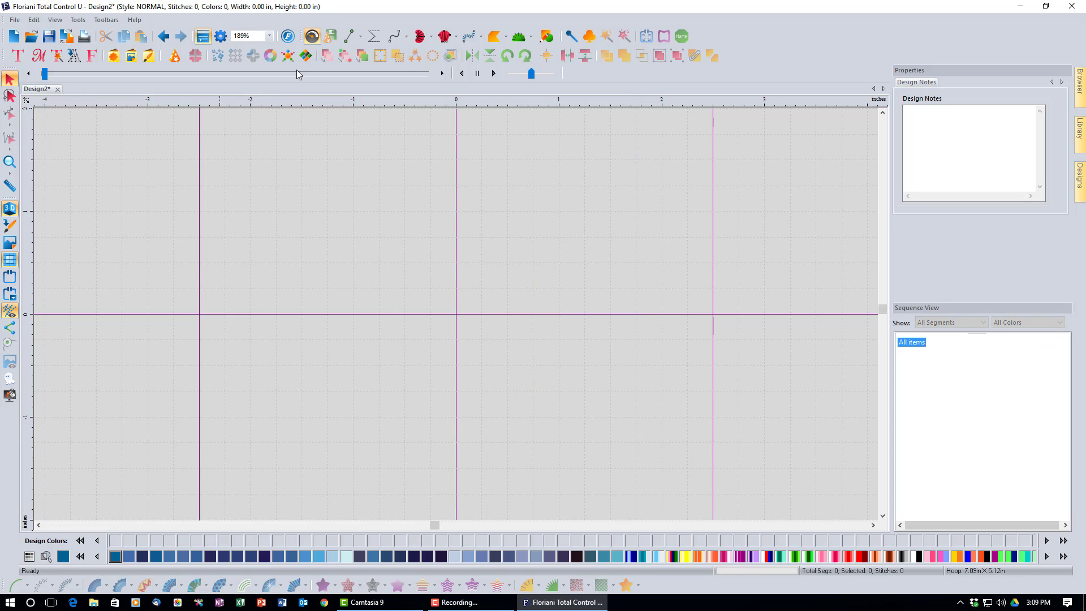
left_click(289, 56)
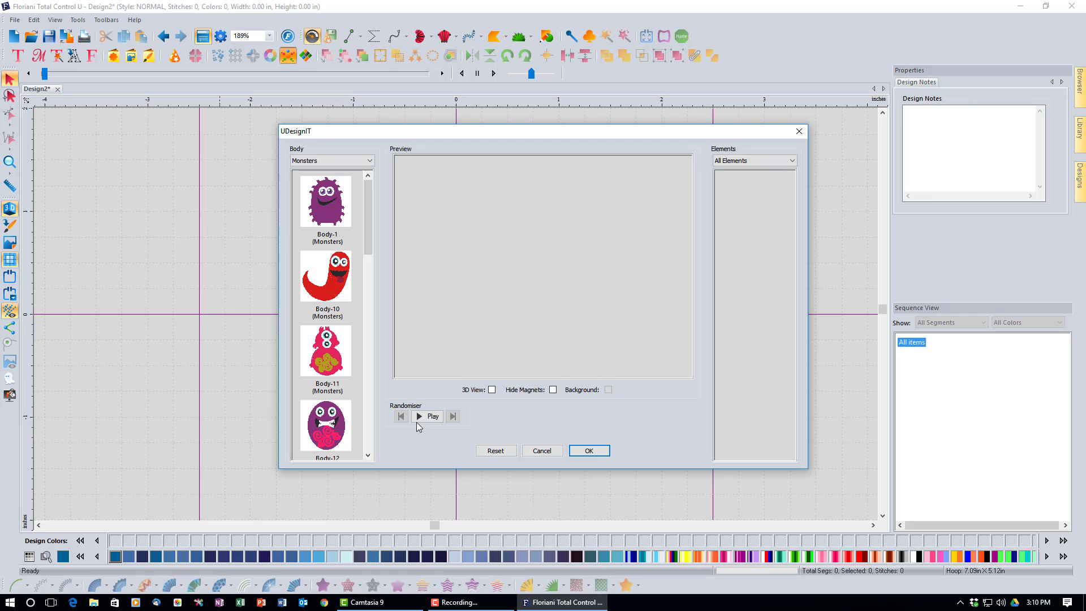
- Generate random monsters with the Randomiser, go back to the previous one and forward again, and reset the preview
left_click(430, 417)
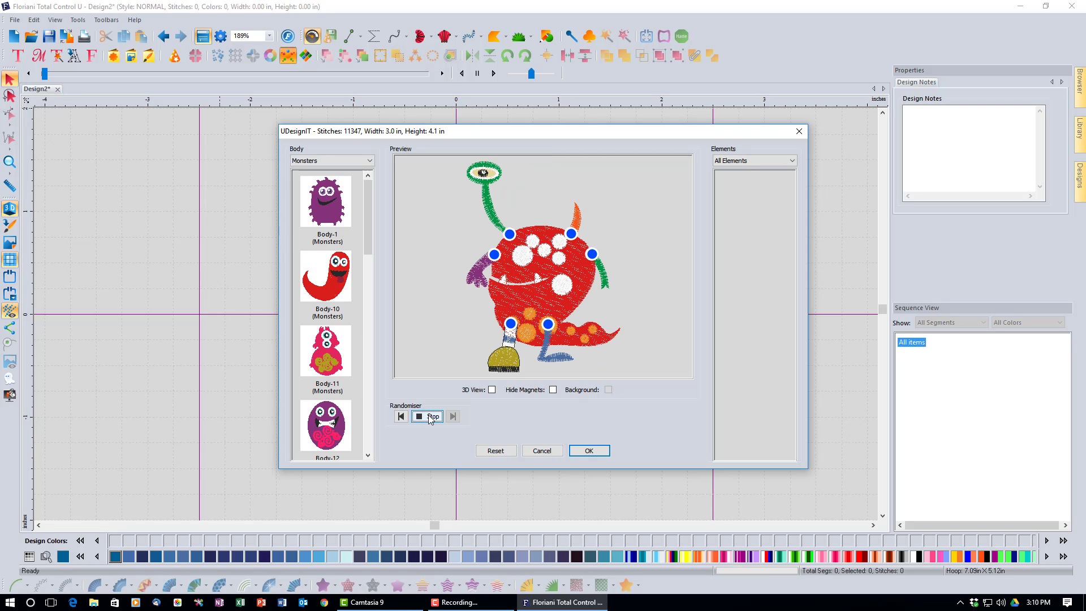
left_click(430, 418)
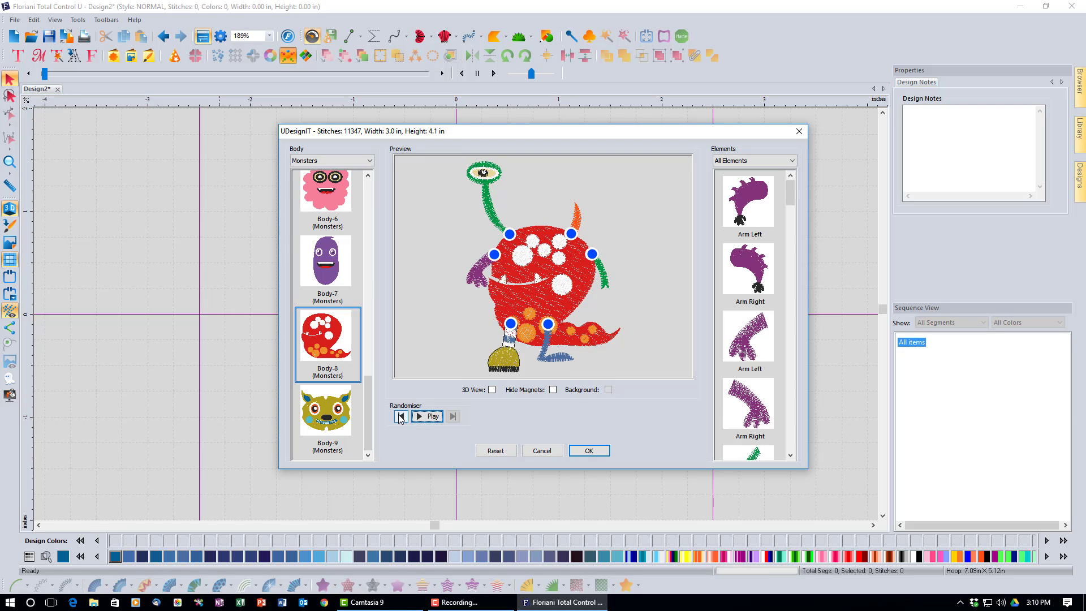
left_click(401, 417)
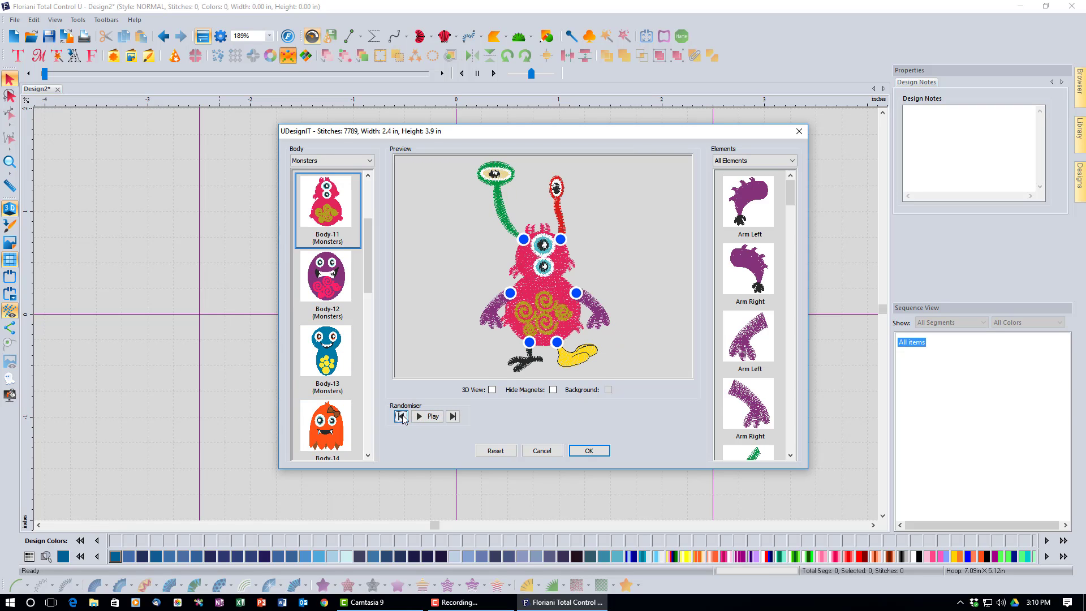
left_click(453, 417)
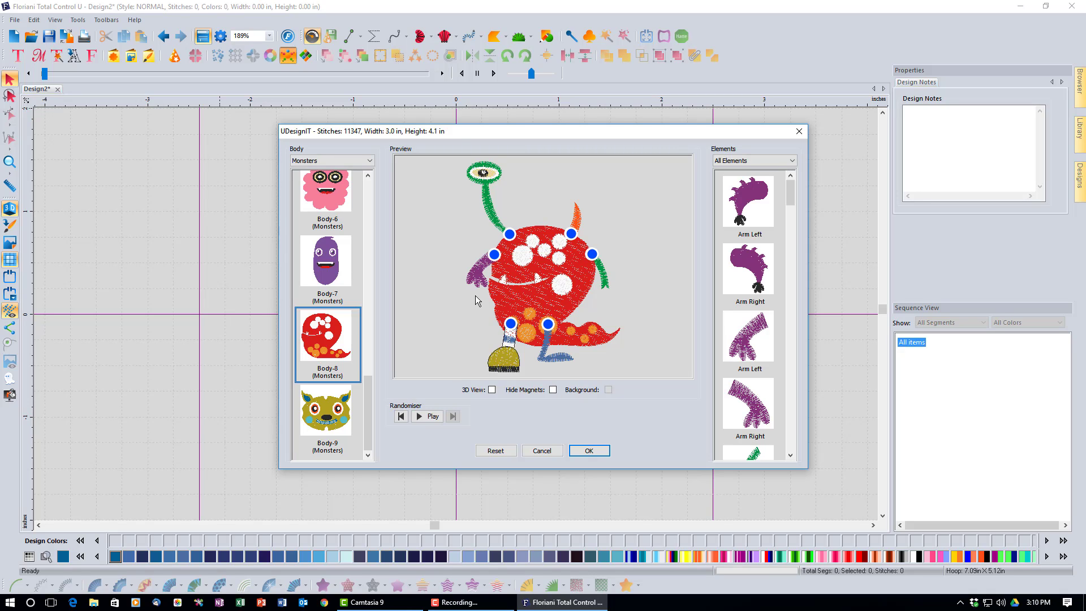
left_click(496, 451)
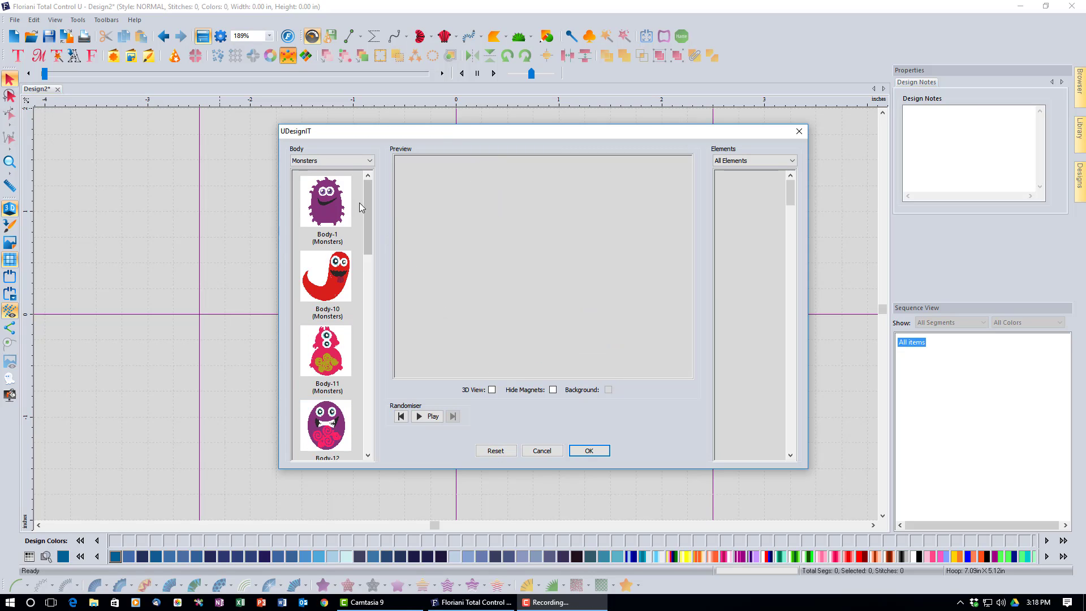
- Switch the body gallery to Monster Trucks and choose the flame-decorated xtruck_3 body
left_click(370, 161)
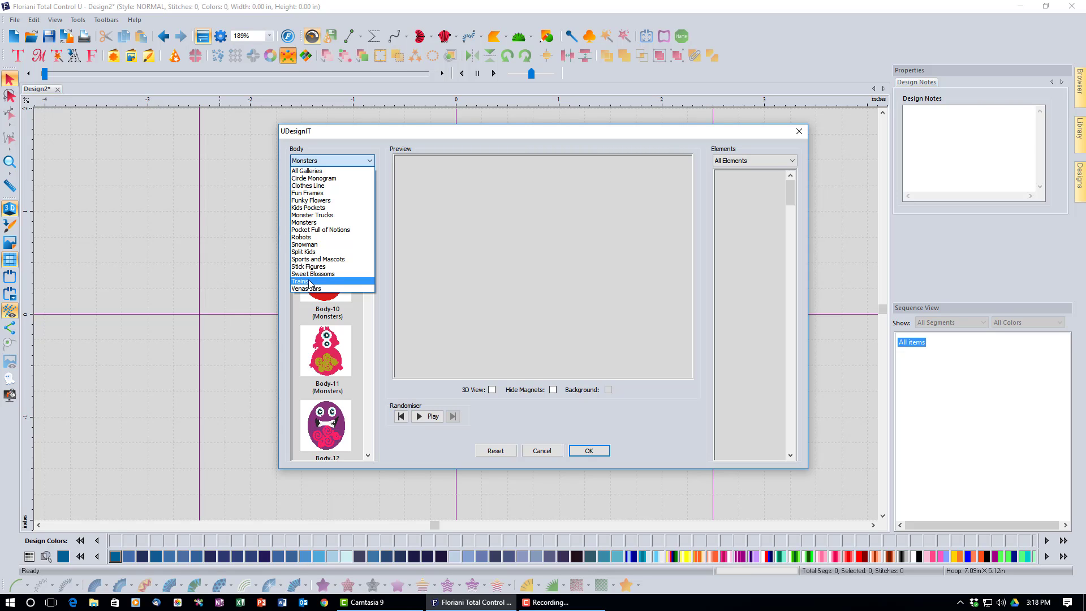
left_click(314, 216)
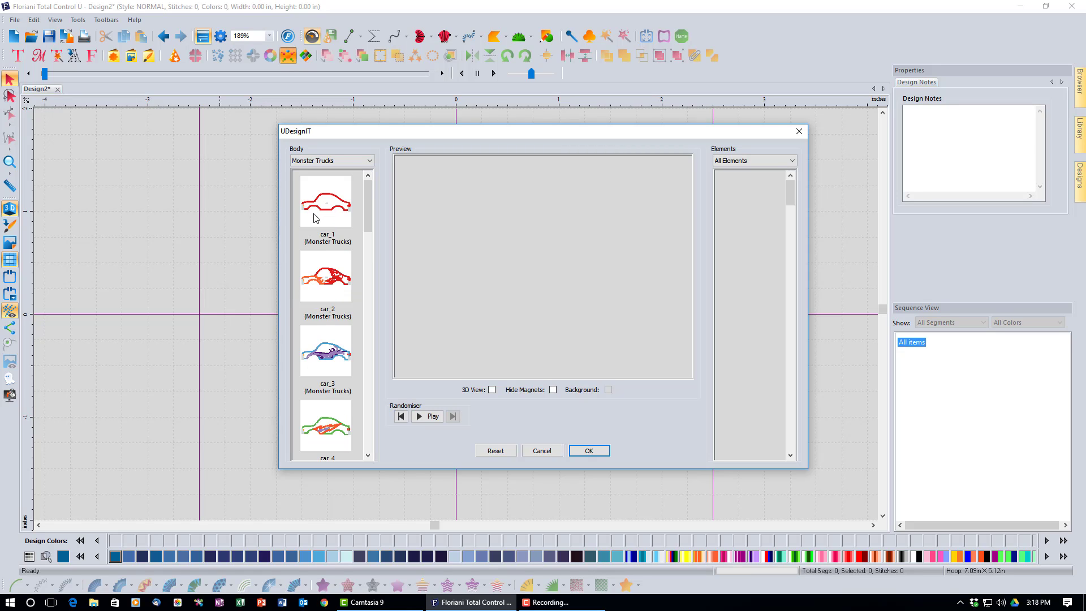
left_click_drag(367, 209, 357, 448)
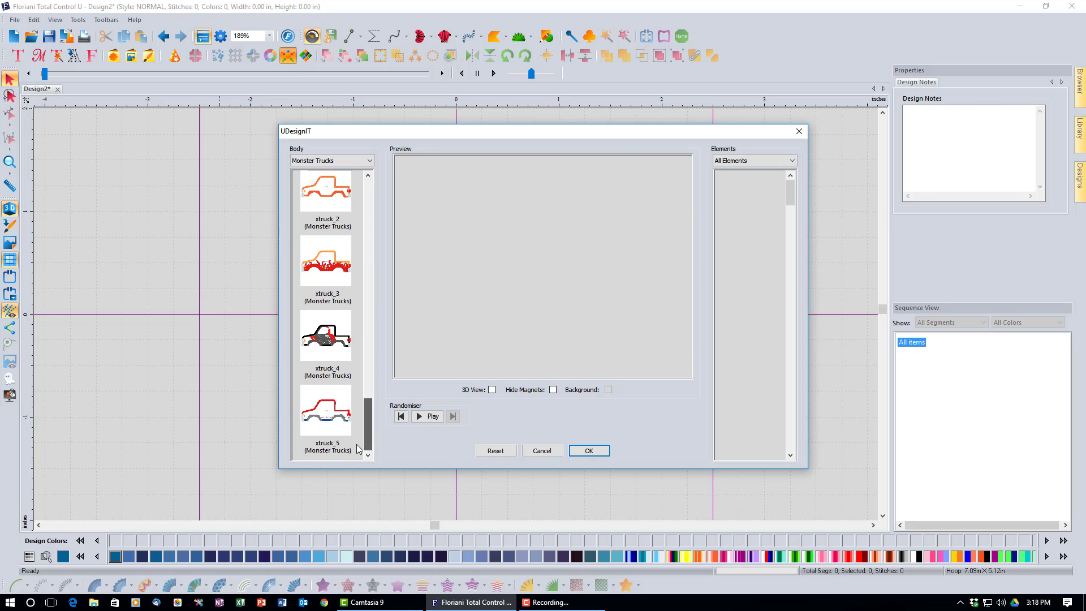
left_click(326, 259)
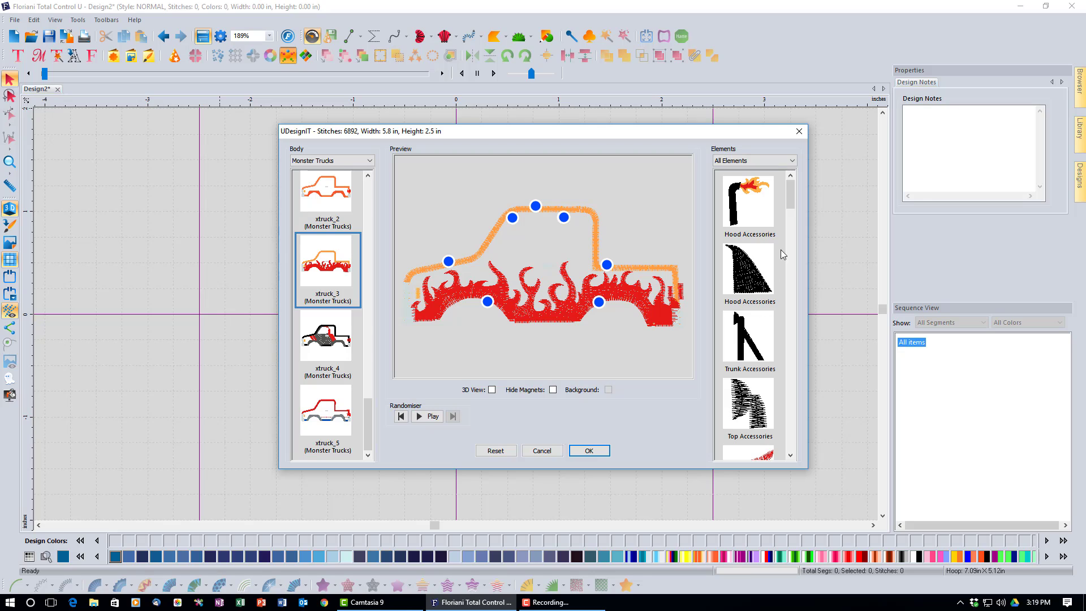
- Add the red fan-shaped Hood Accessories element and the red Top Accessories element to the truck
left_click(792, 161)
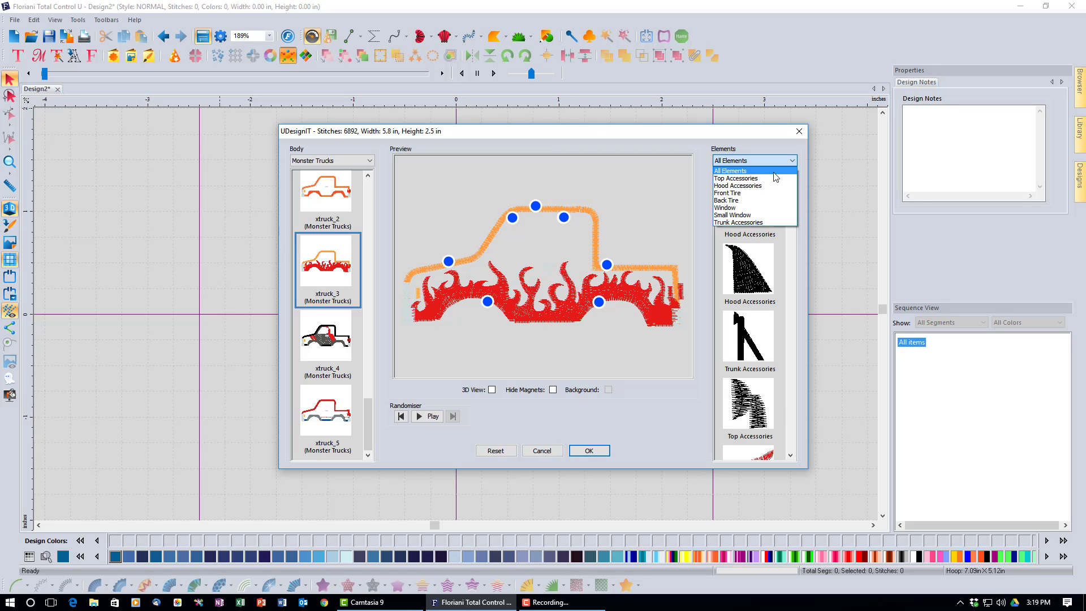
left_click(762, 186)
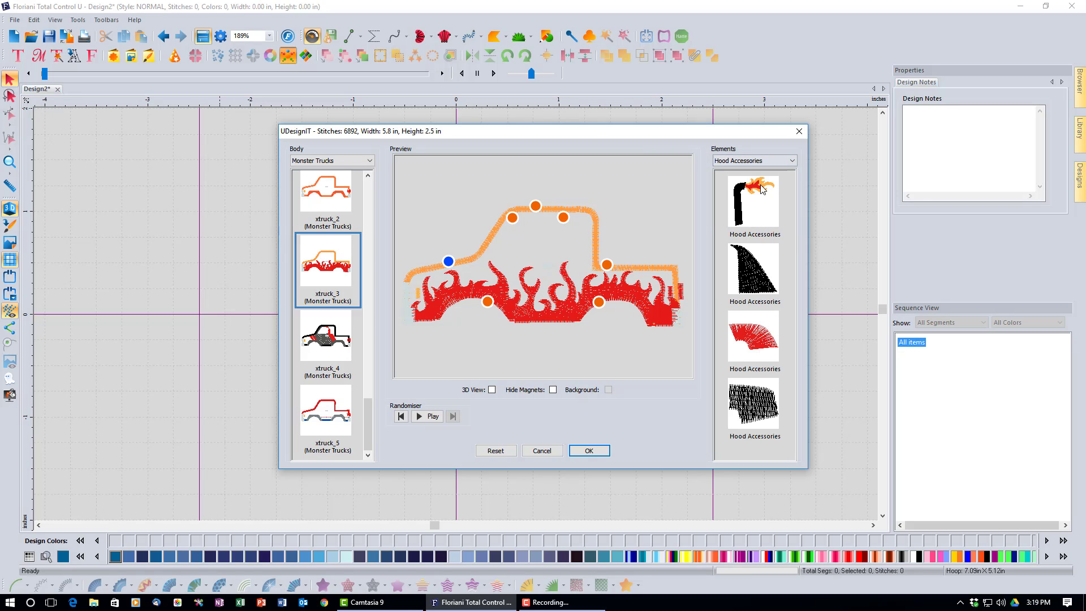
left_click(753, 346)
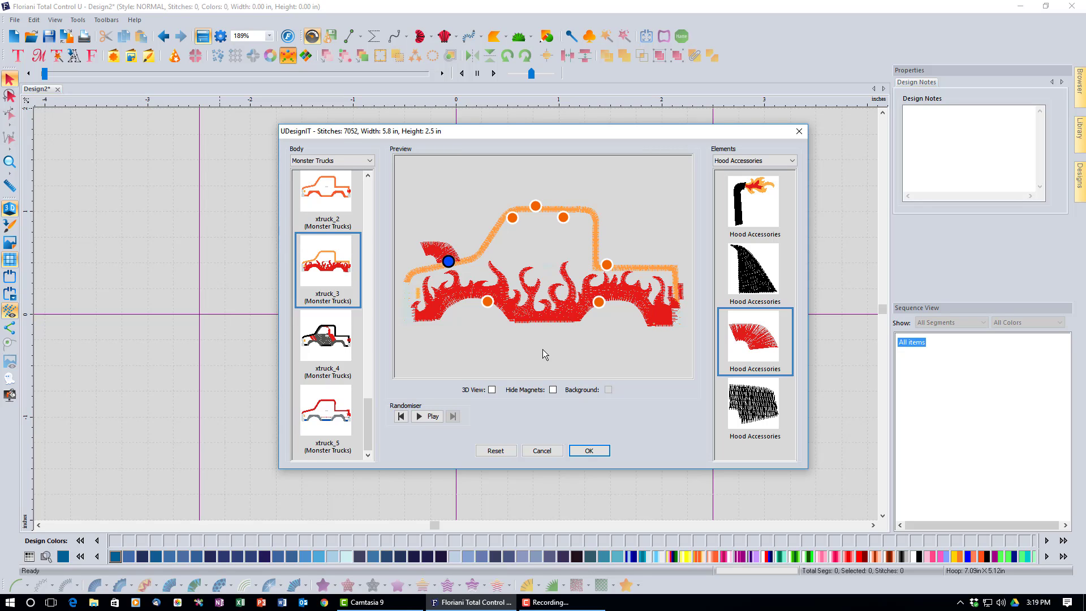
left_click(790, 161)
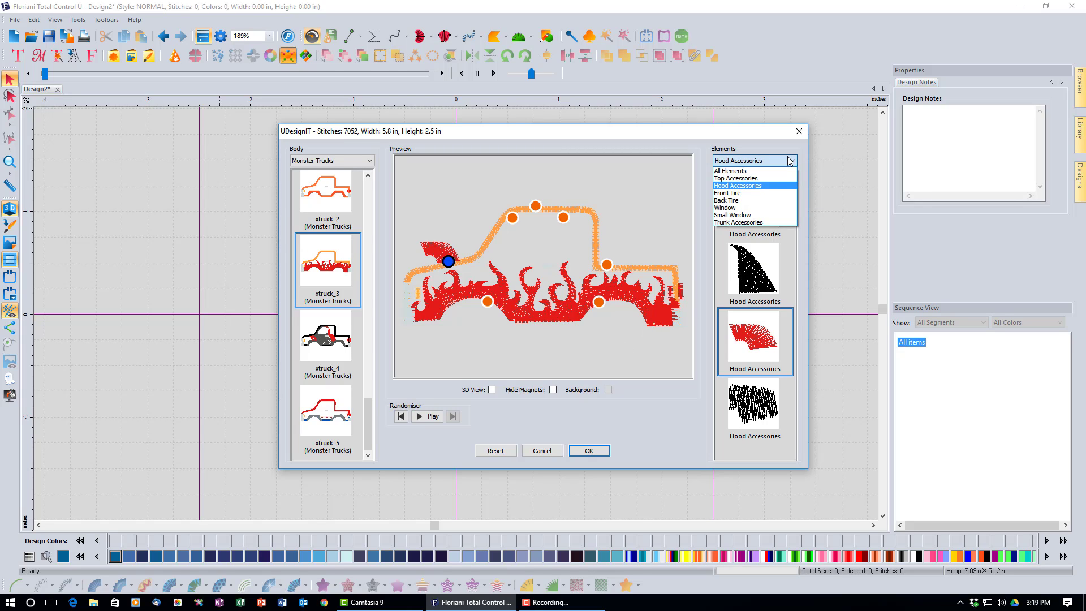
left_click(757, 178)
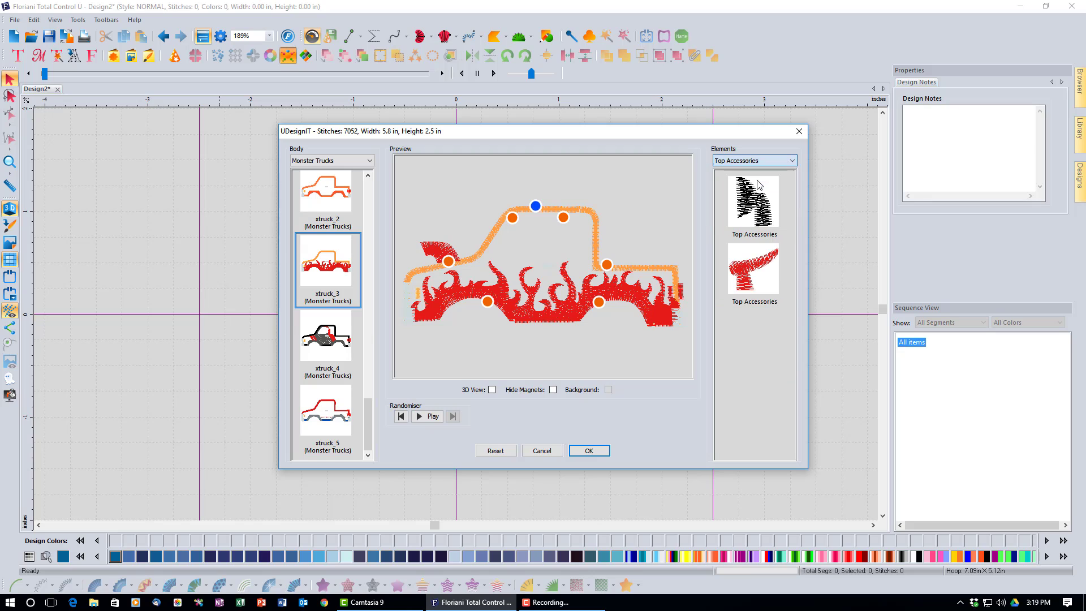
left_click(734, 274)
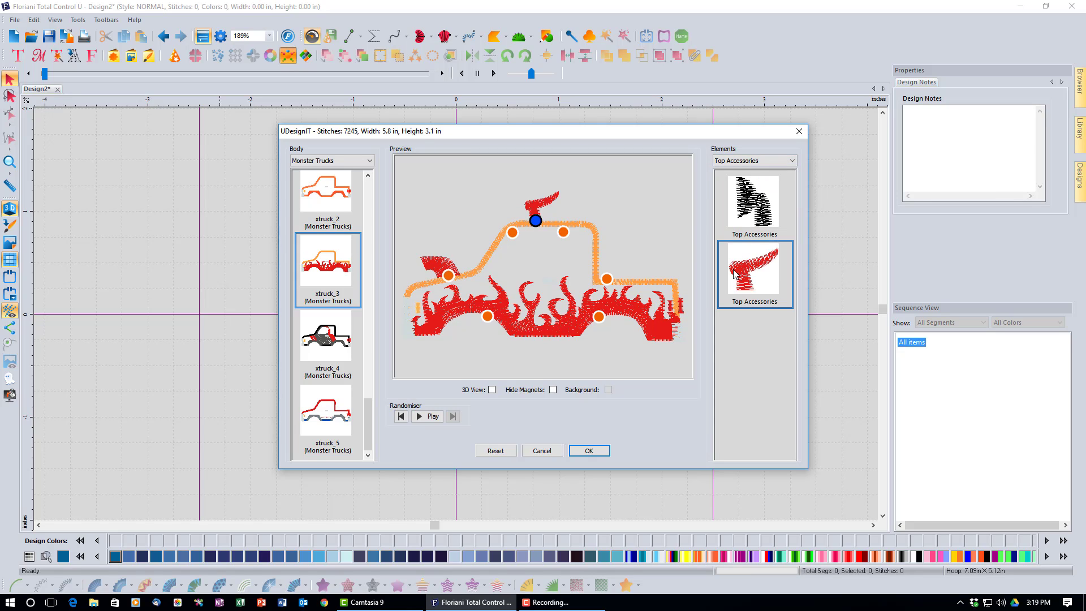
- Add the fourth Front Tire design and the matching fourth Back Tire design to the truck
left_click(792, 162)
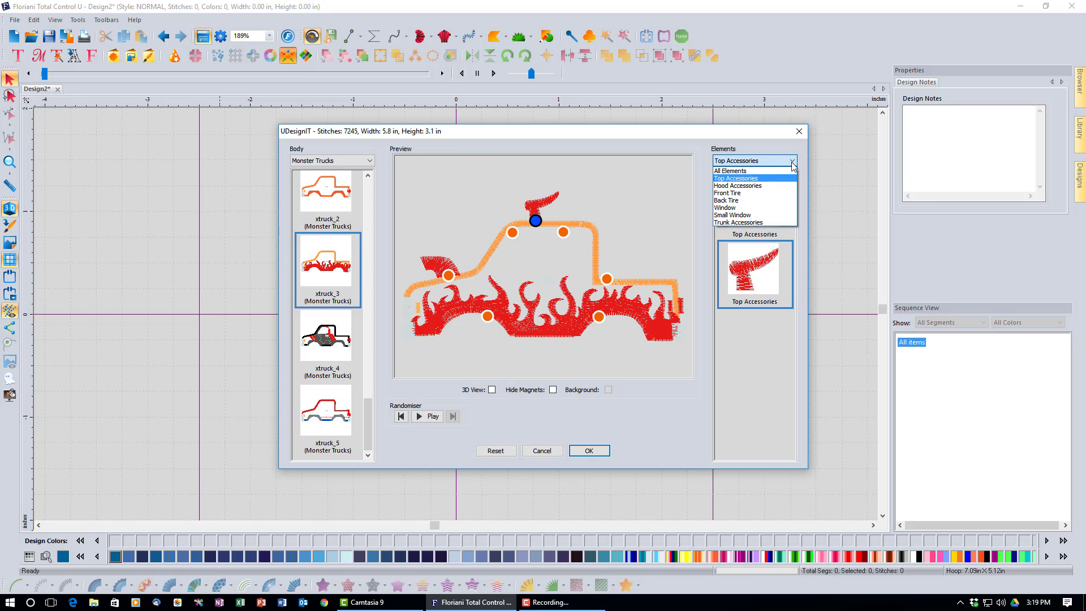
left_click(735, 193)
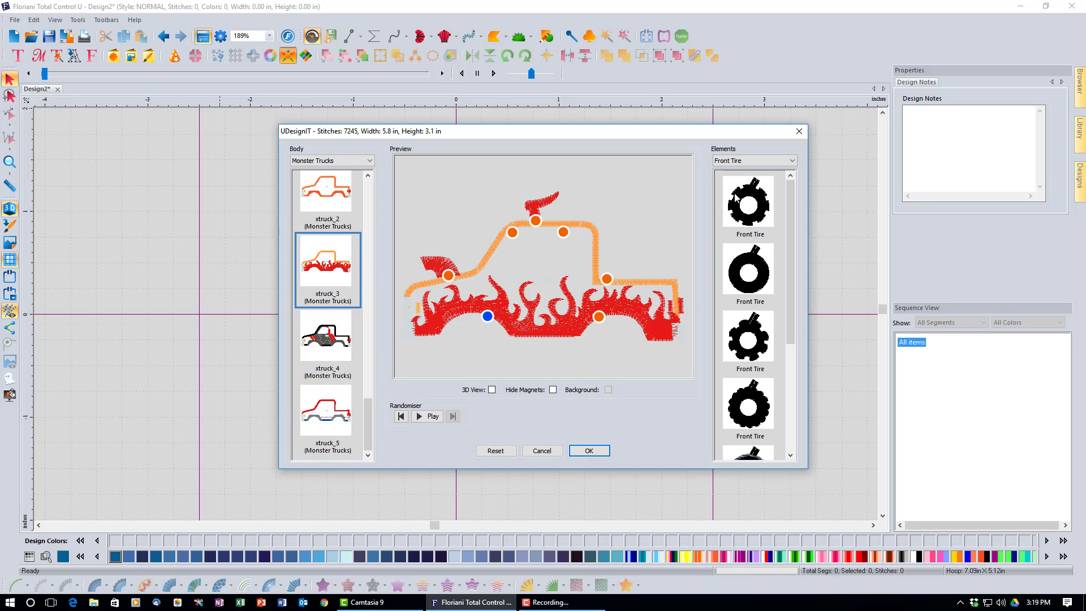
left_click(741, 394)
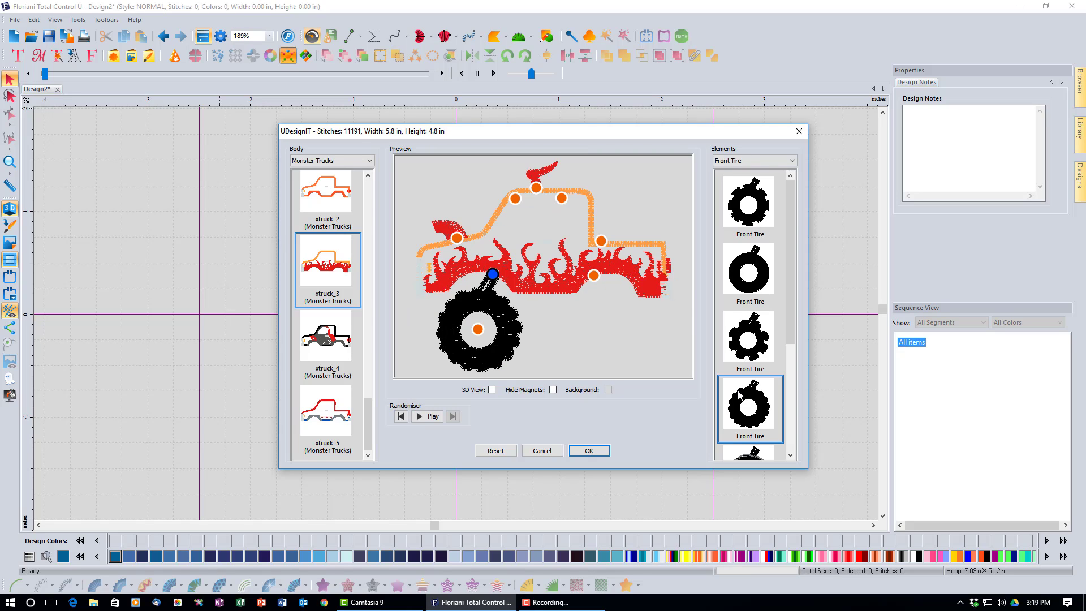
left_click(791, 161)
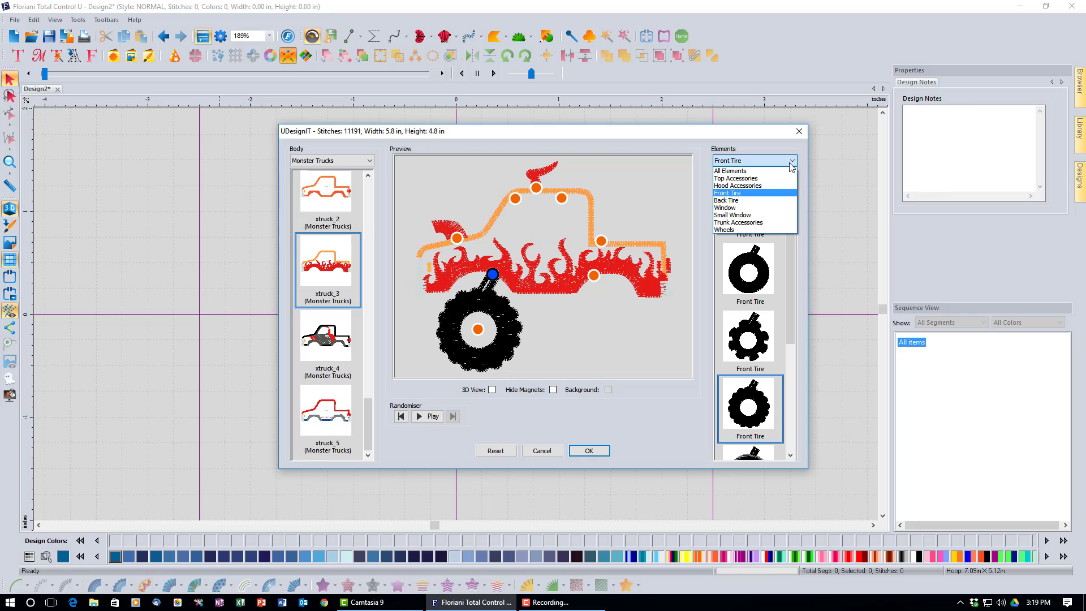
left_click(758, 201)
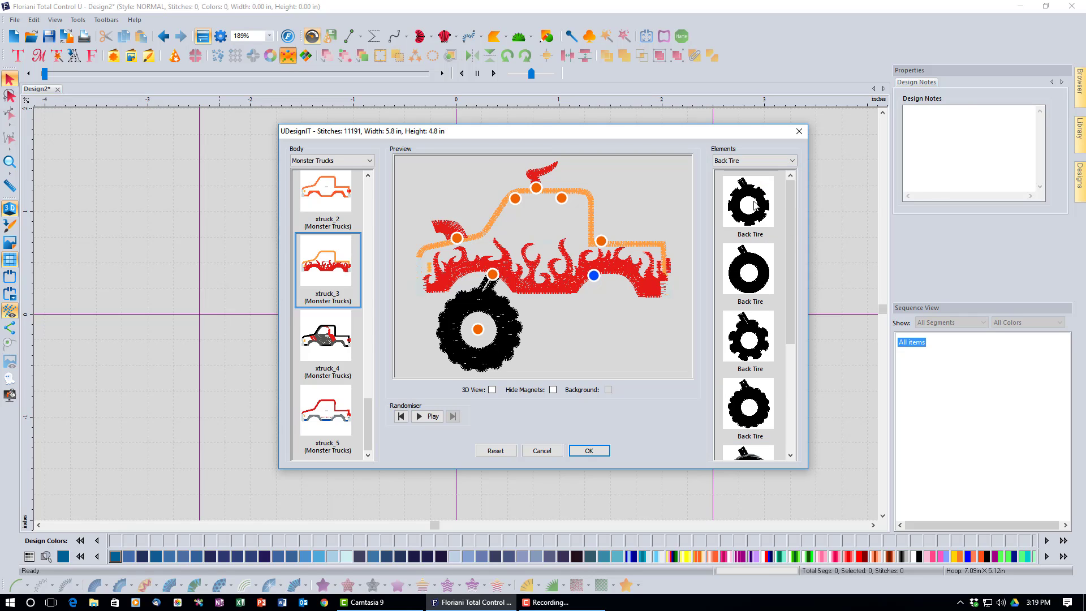
left_click(739, 421)
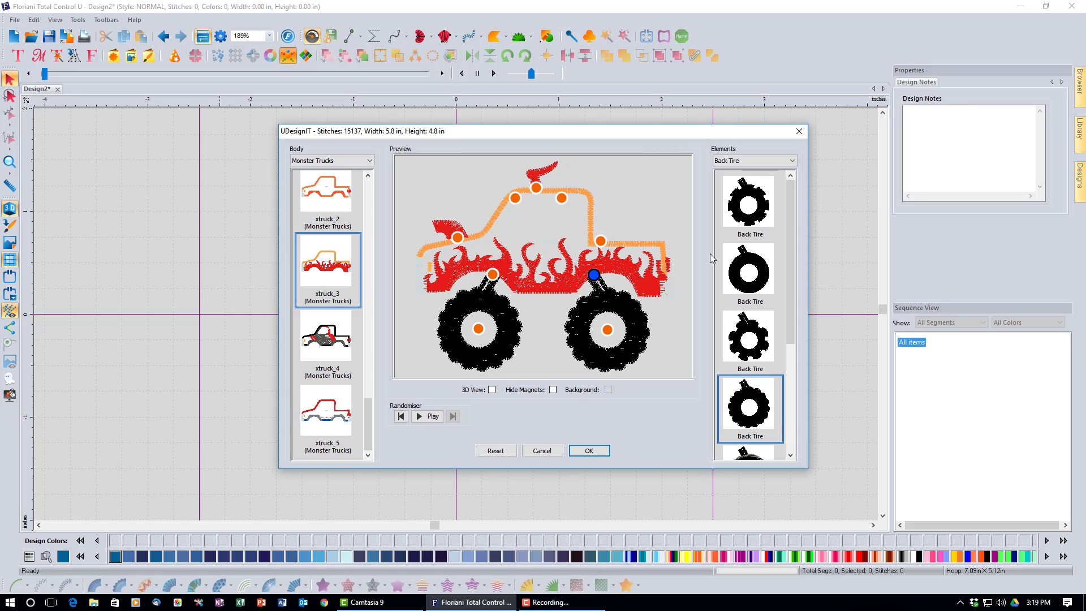
- Fit the third Wheels design, grey with a black centre ring, in both tires, and replace the back one with the second, black-rimmed design
left_click(786, 163)
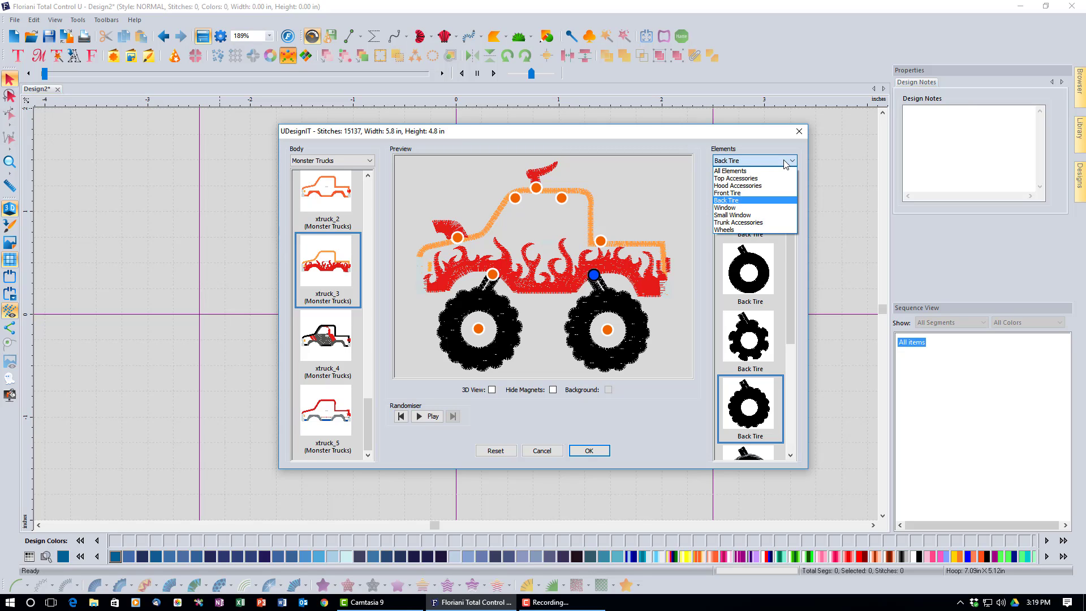
left_click(742, 230)
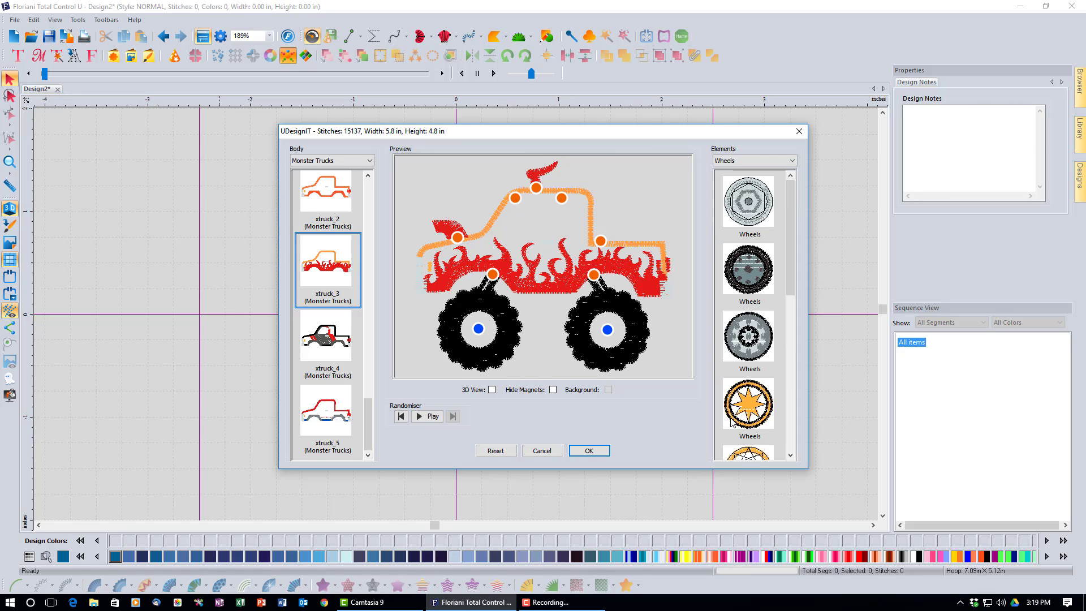
left_click(754, 353)
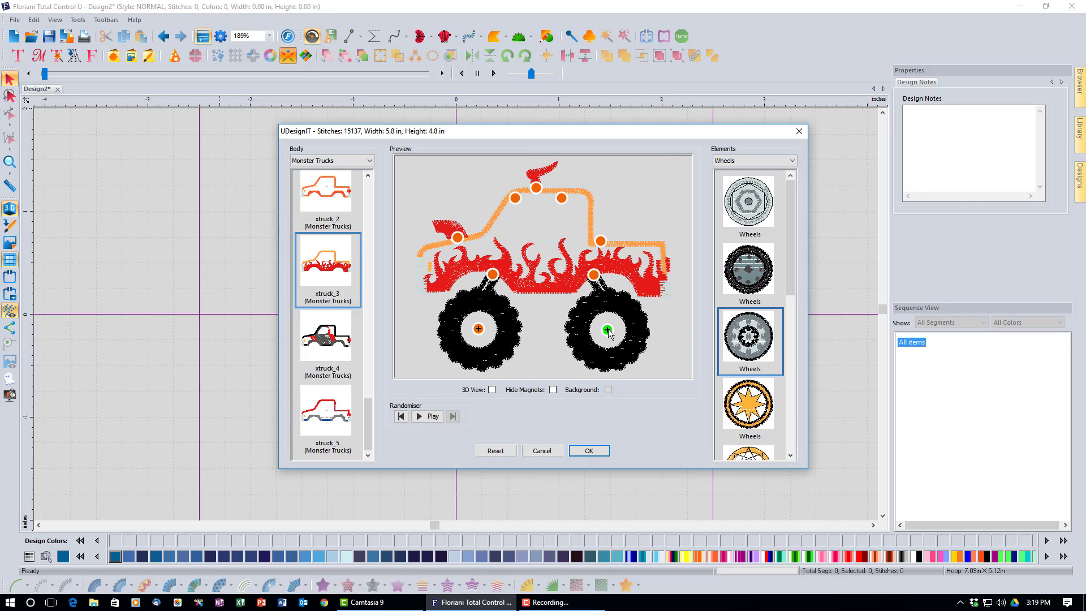
left_click(480, 332)
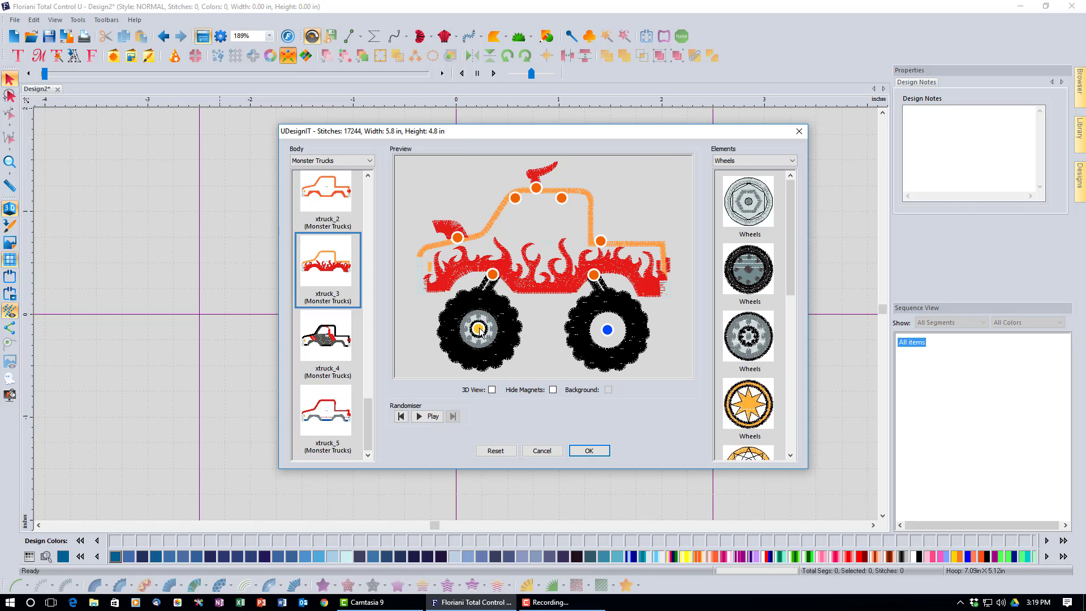
left_click(724, 336)
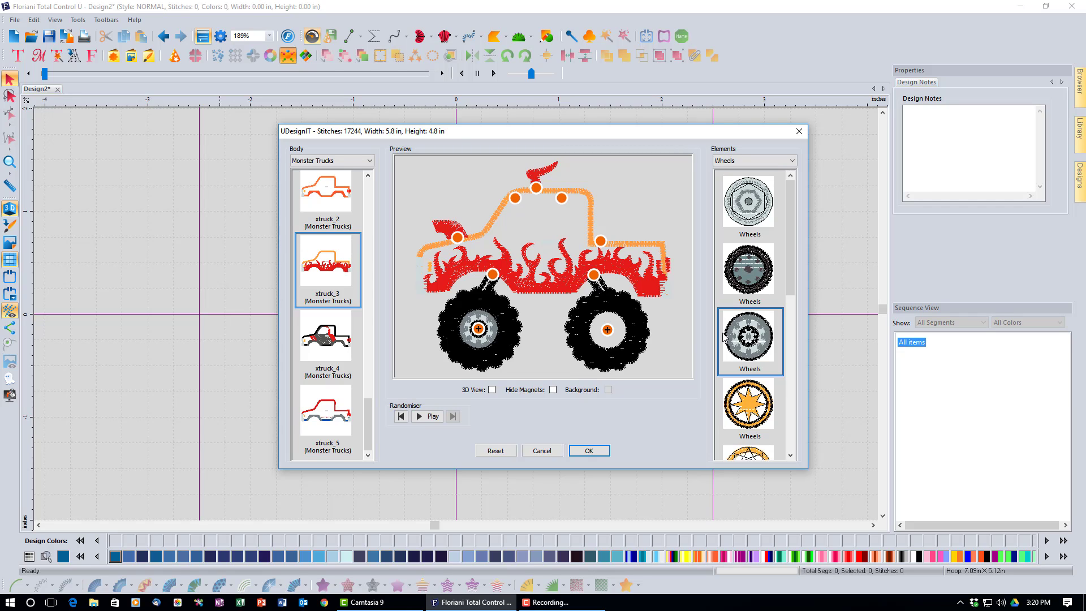
left_click(607, 329)
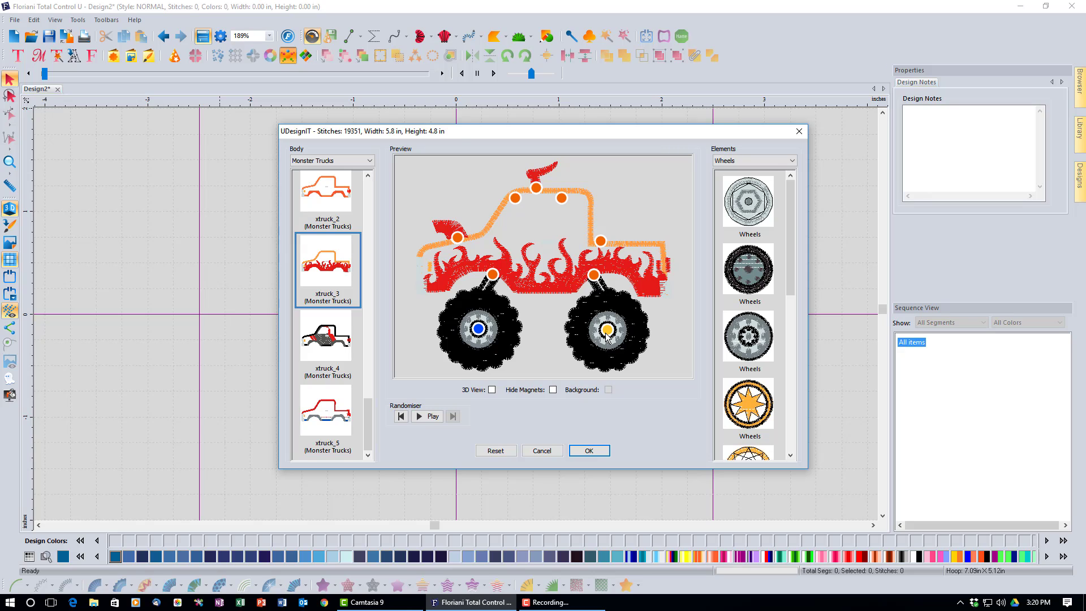
left_click(741, 284)
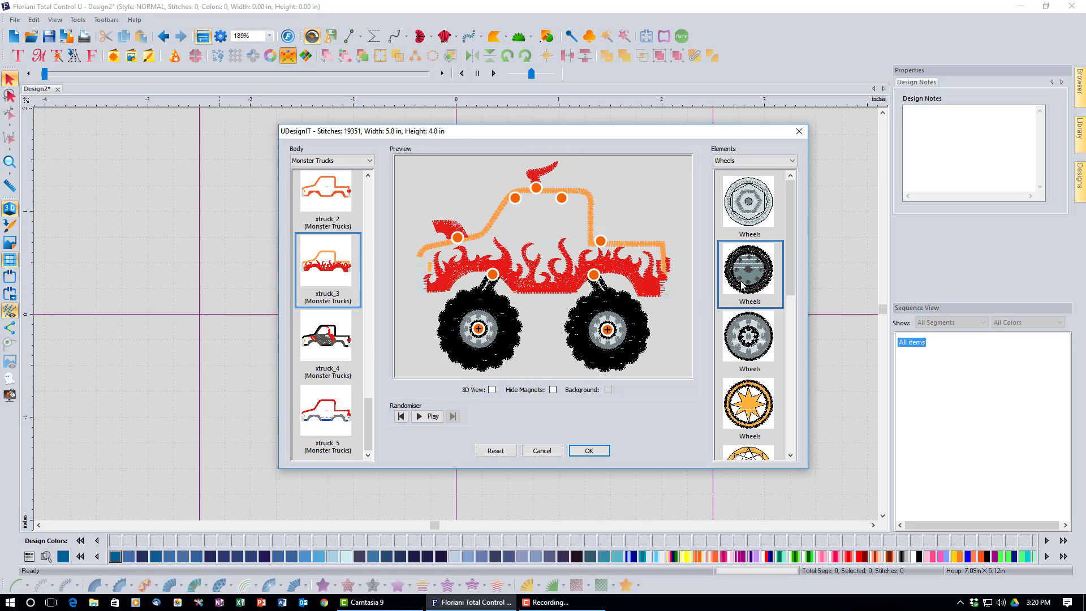
left_click(607, 330)
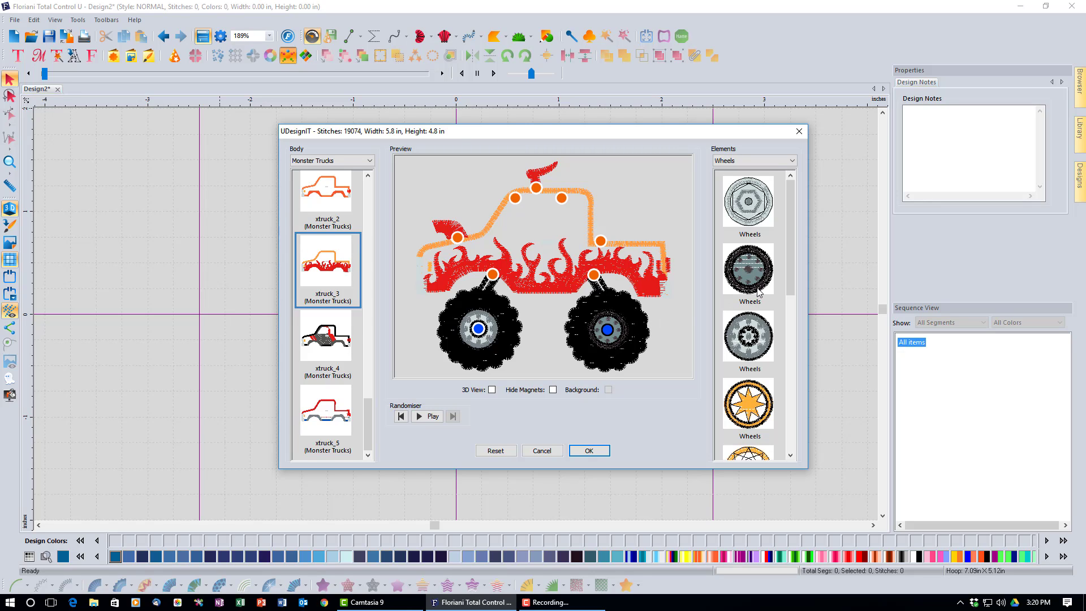
- Add the Window element with the brown dog looking out to the truck's cab
left_click(785, 162)
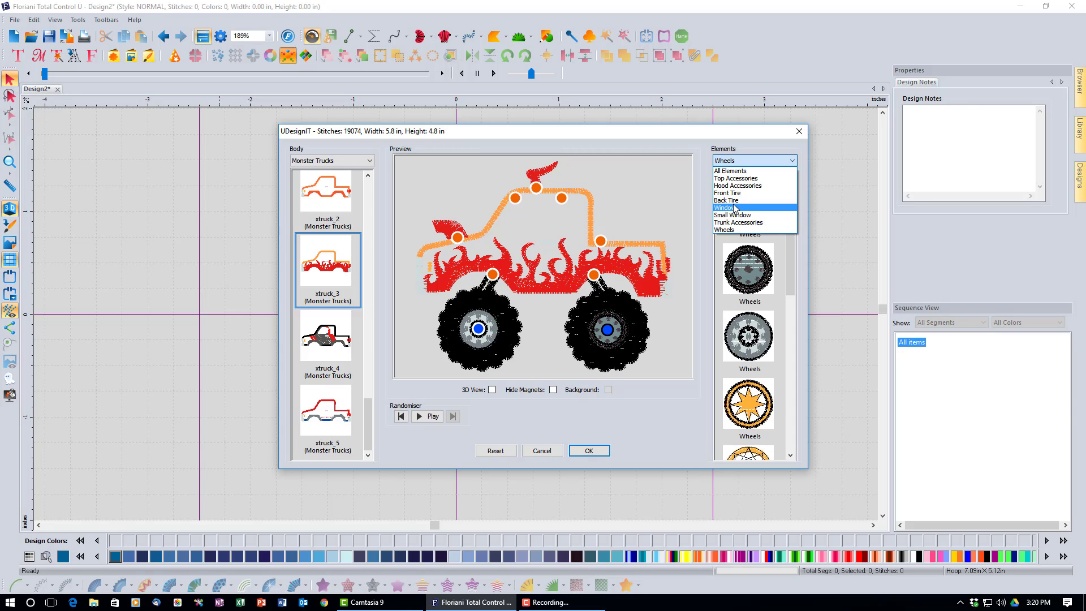
left_click(735, 208)
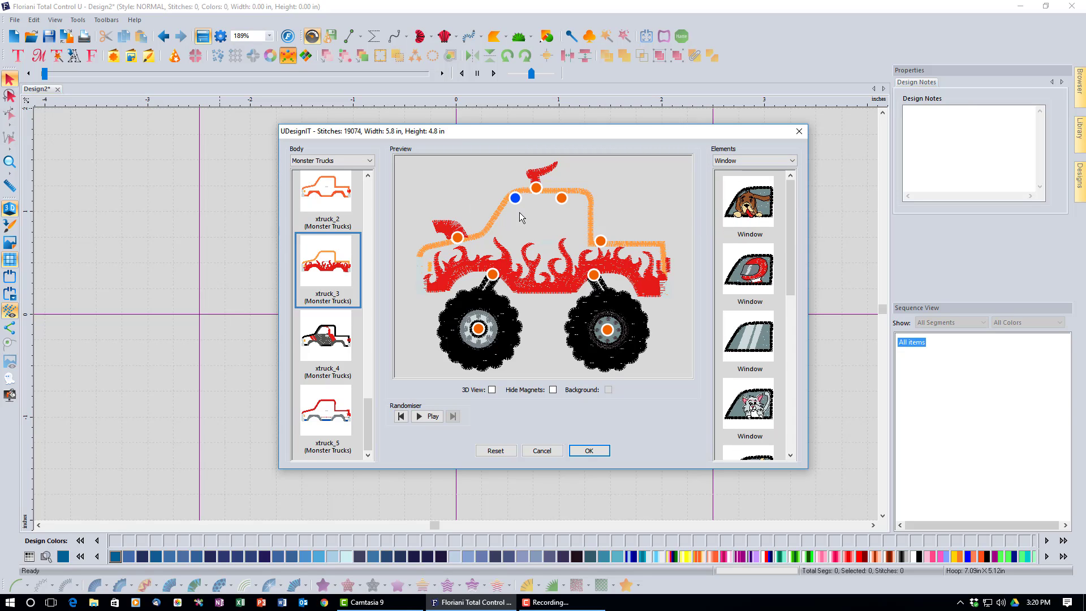
left_click(748, 211)
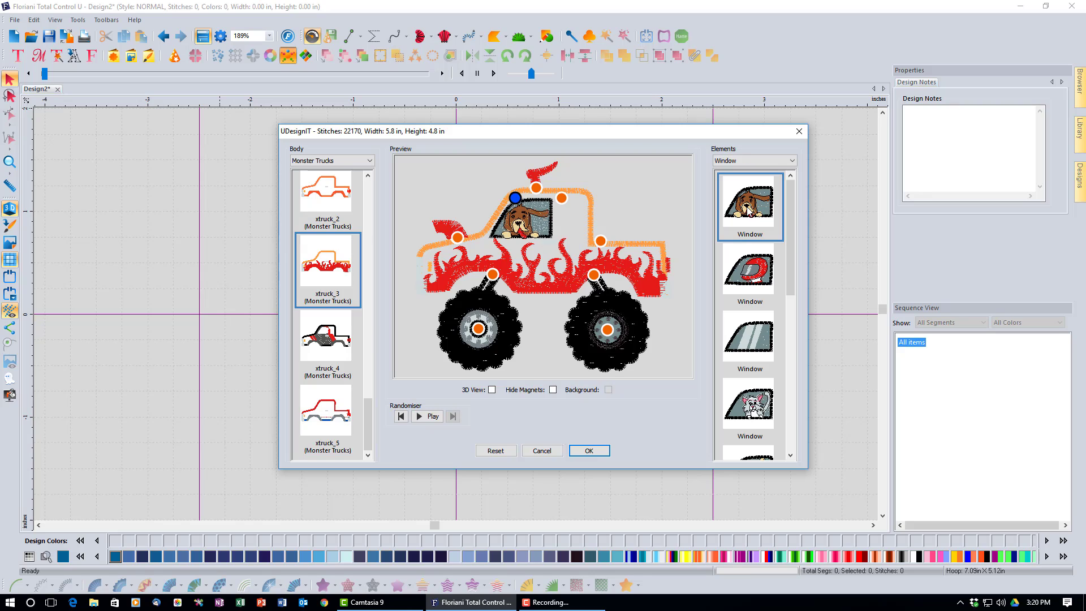
- Add the black-and-white checkered Small Window element to the truck's cab behind the dog window
left_click(794, 160)
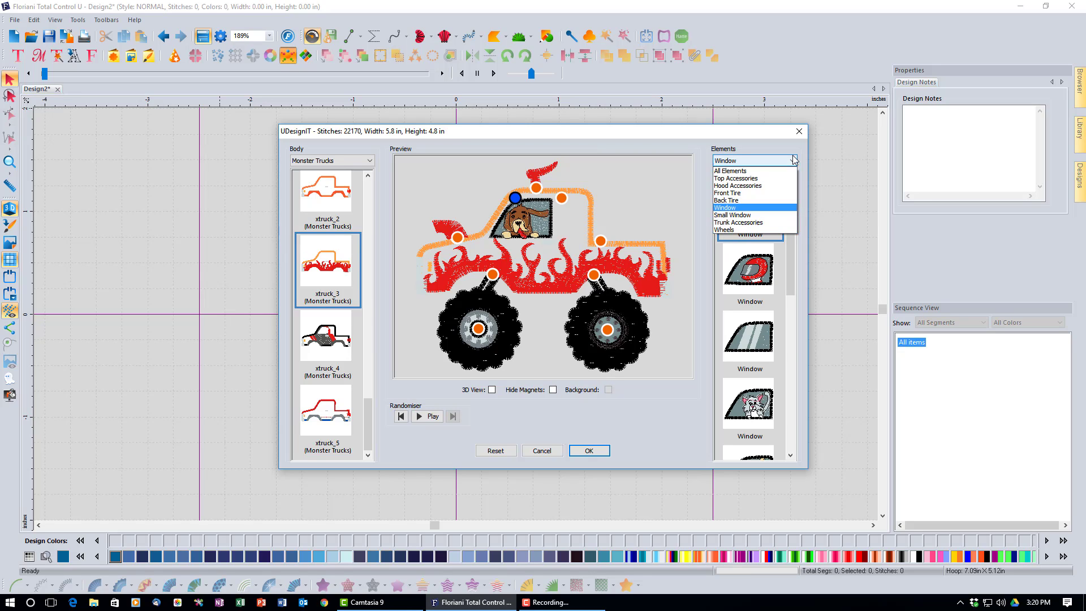
left_click(737, 215)
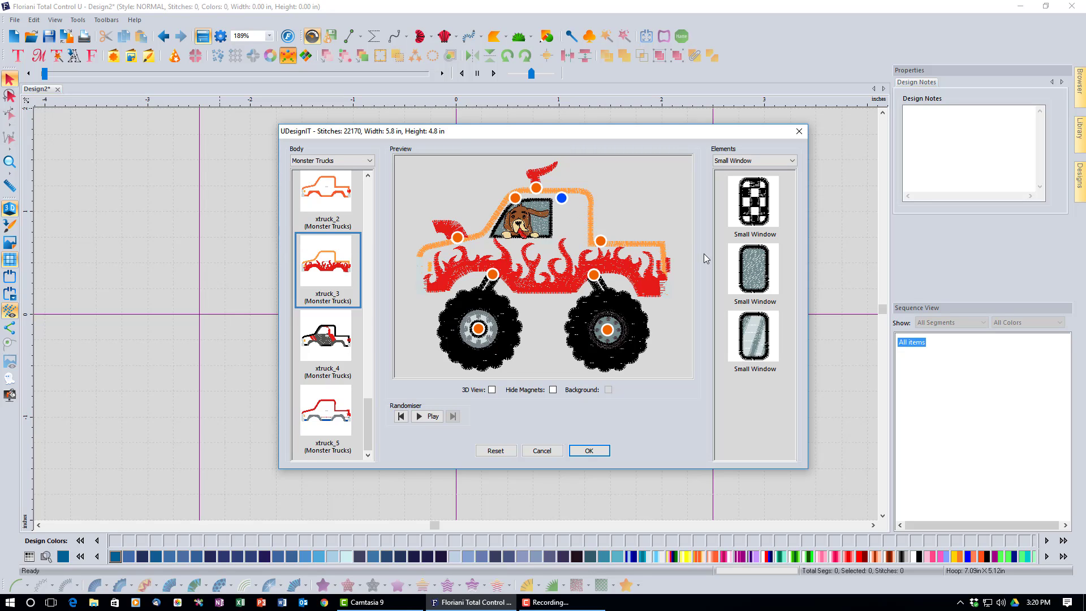
left_click(758, 212)
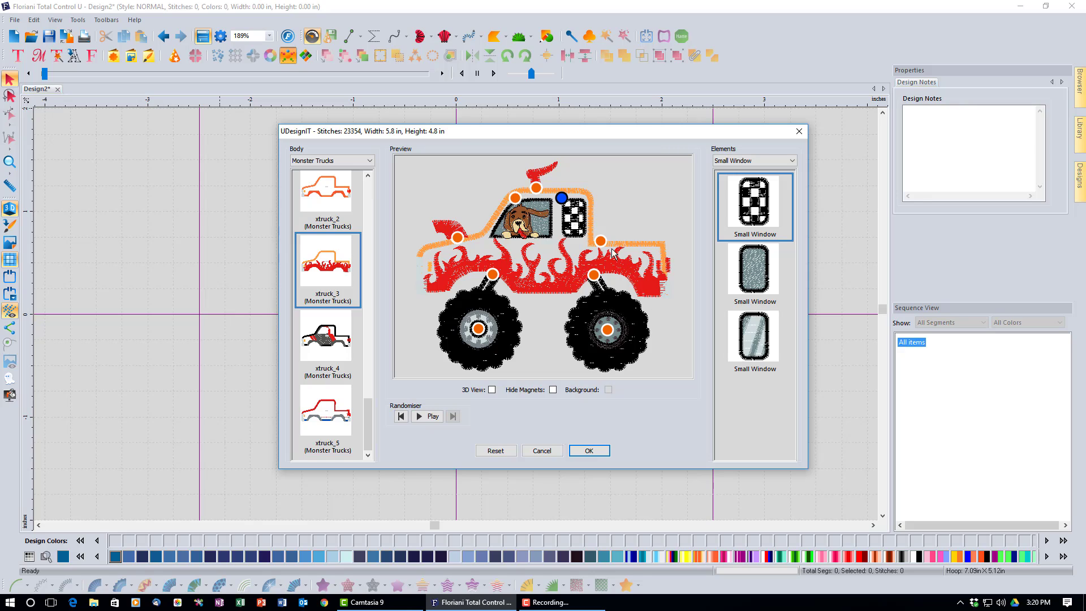
- Add the black slanted-bar Trunk Accessories element to the truck bed behind the cab
left_click(793, 162)
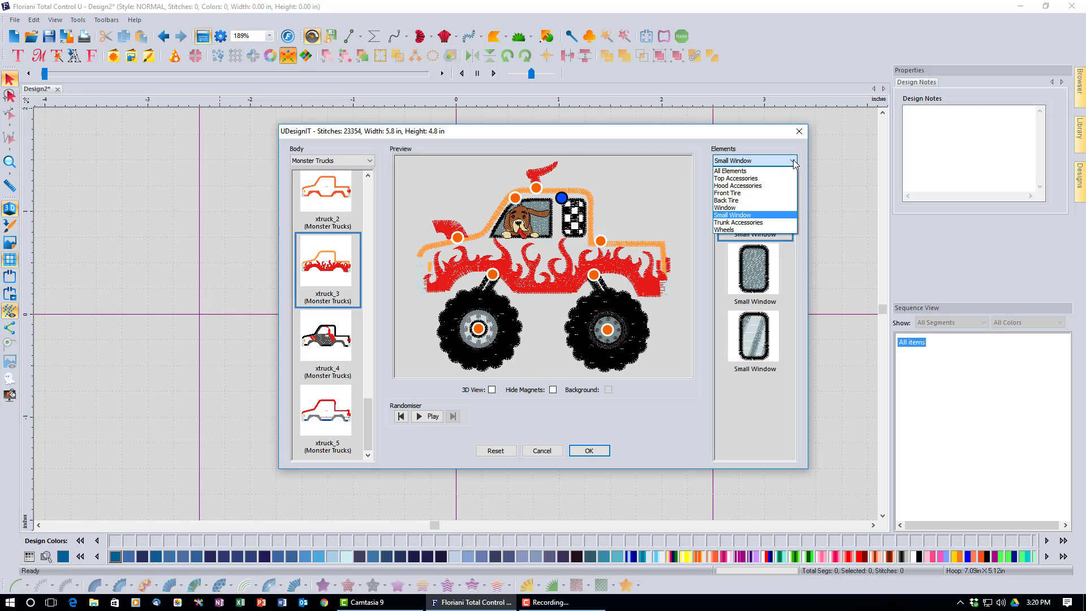
left_click(752, 223)
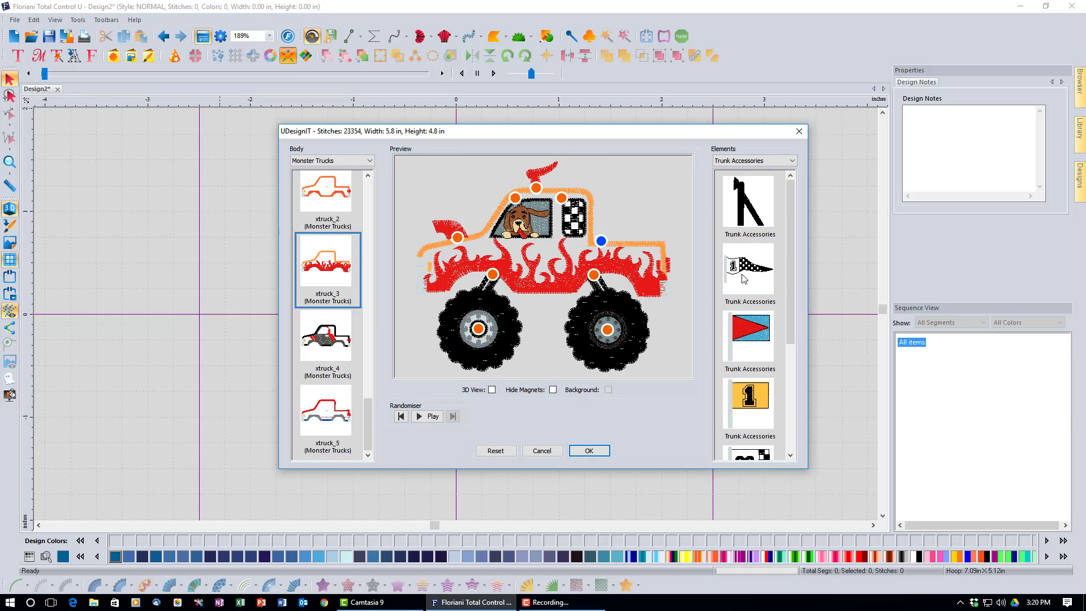
left_click(756, 213)
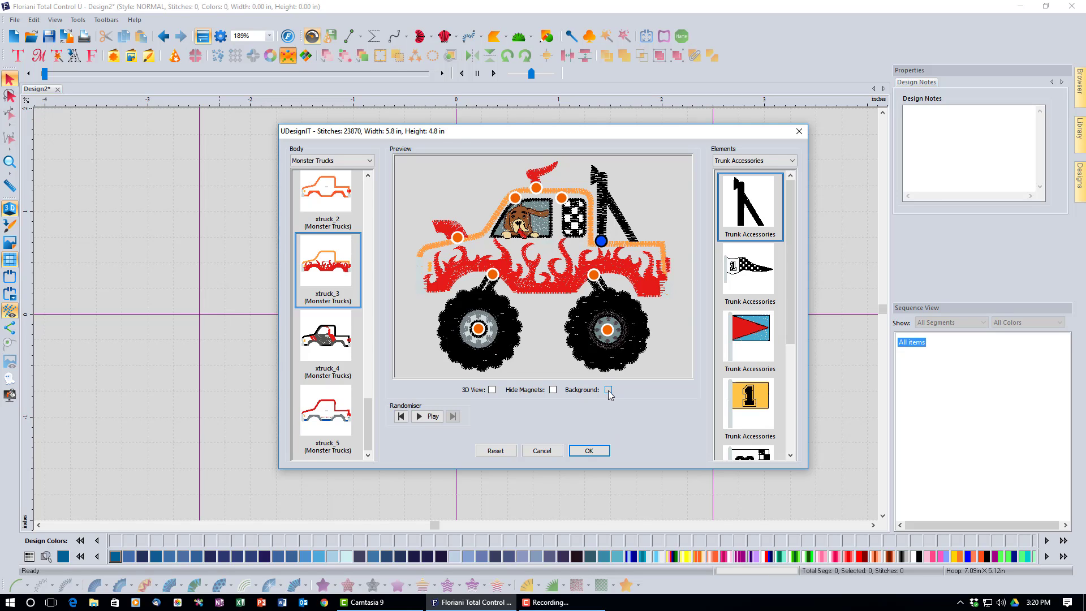
- Set the preview background color to white, then insert the finished monster truck into the design page and deselect it
left_click(609, 390)
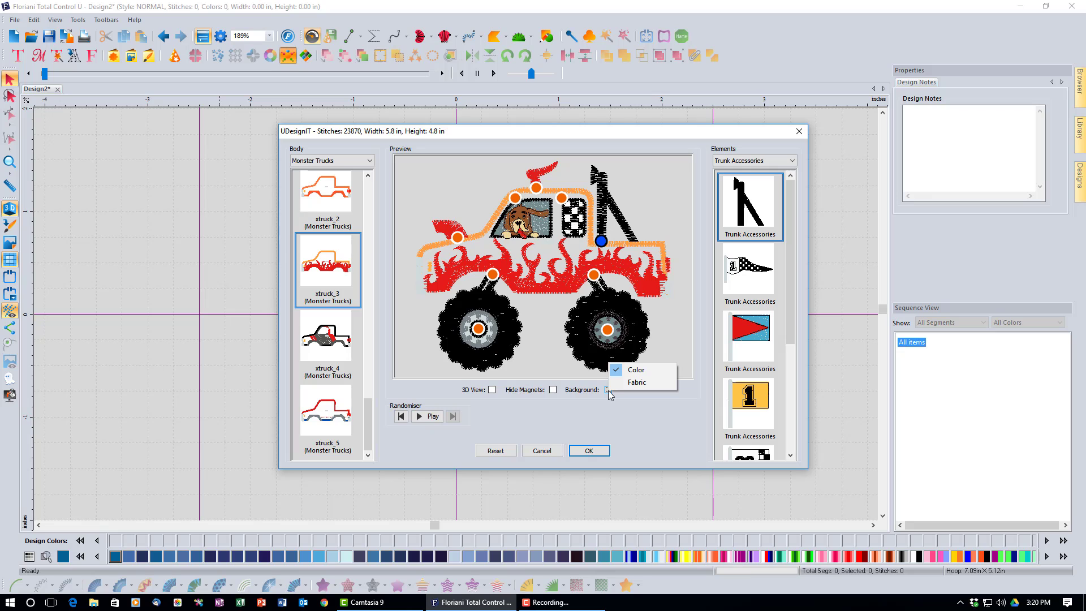
left_click(634, 372)
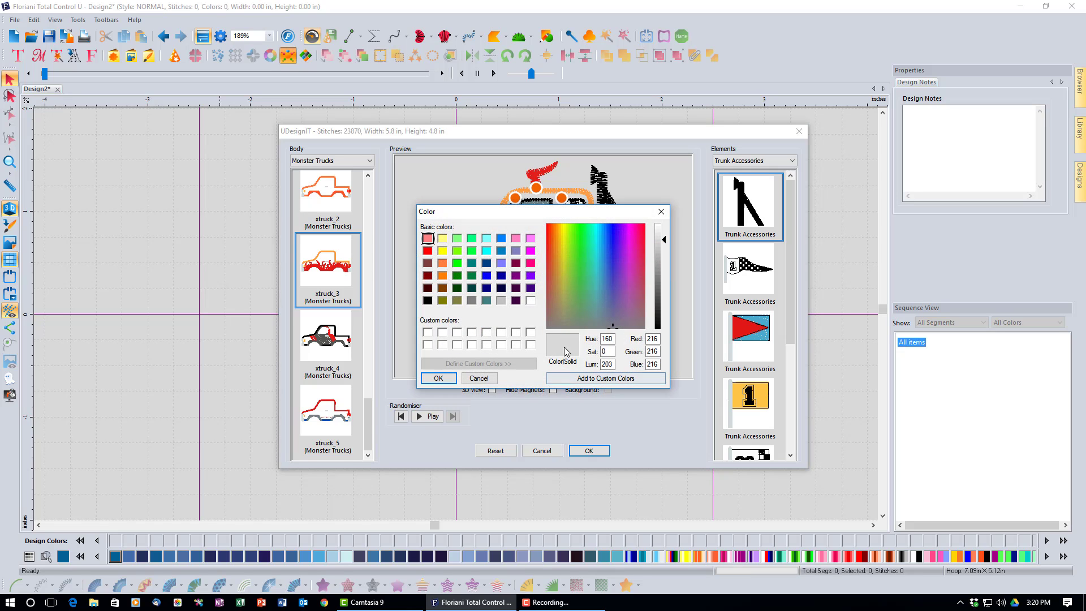
left_click(530, 300)
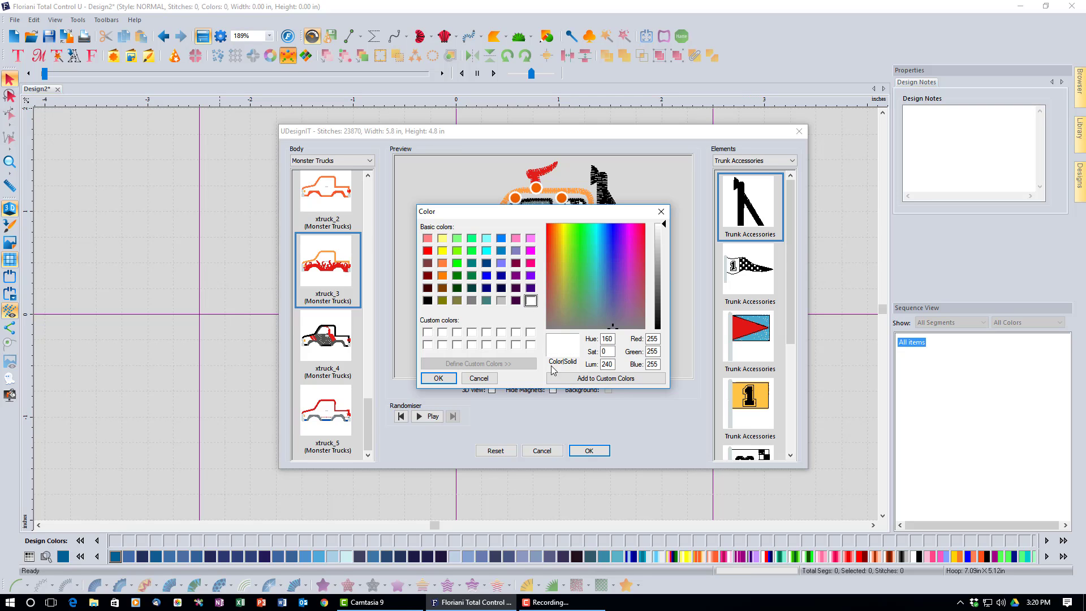
left_click(439, 379)
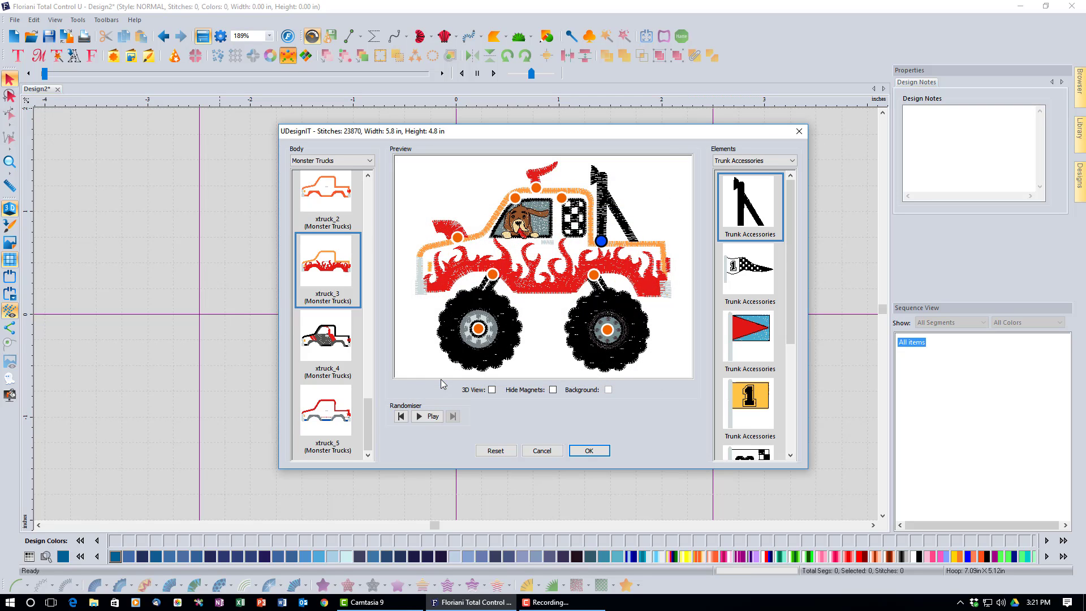
left_click(589, 451)
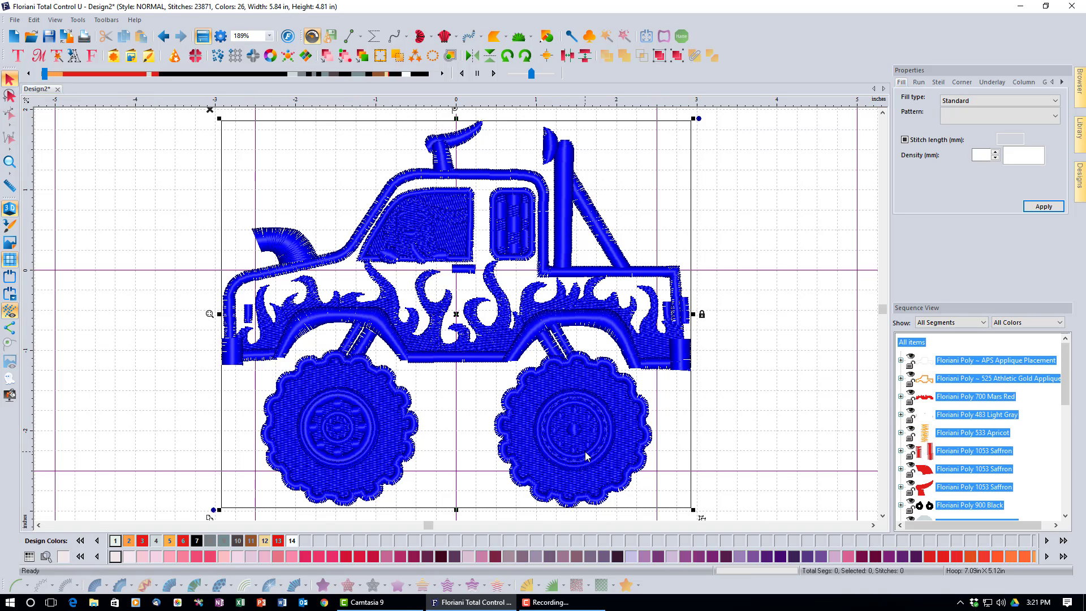
left_click(747, 414)
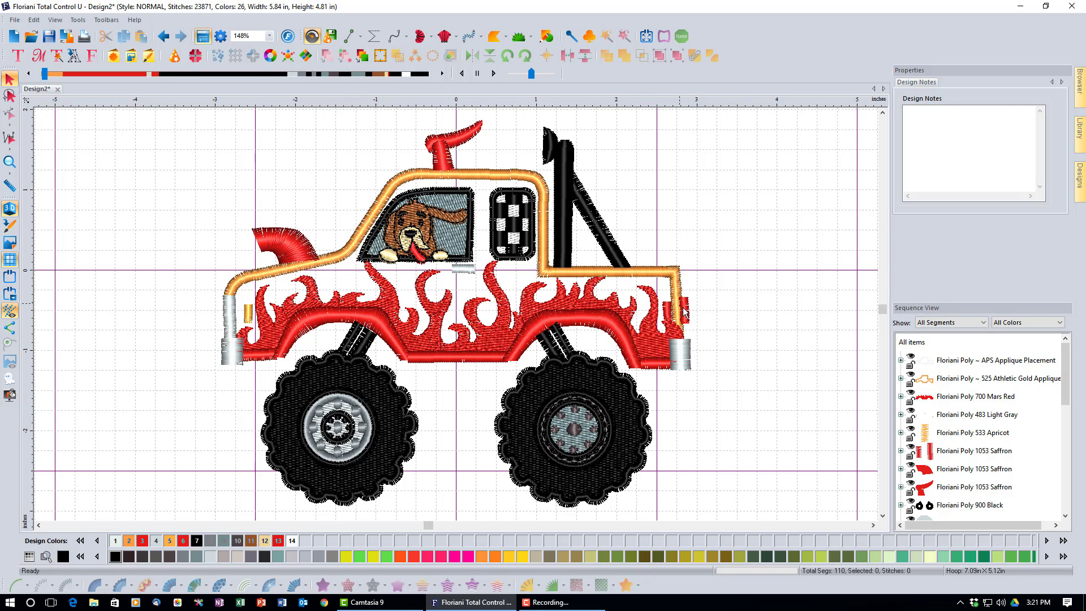
- Examine the truck's APS Applique Placement line in the stitch sequence and locate the Import UDesignIT Gallery command
left_click(948, 365)
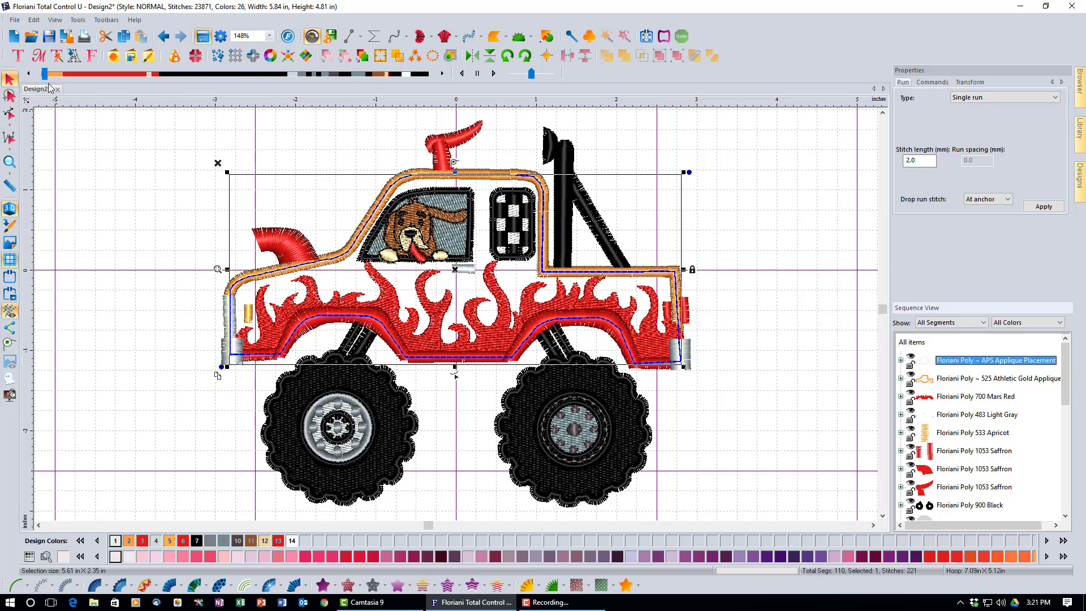
left_click(13, 21)
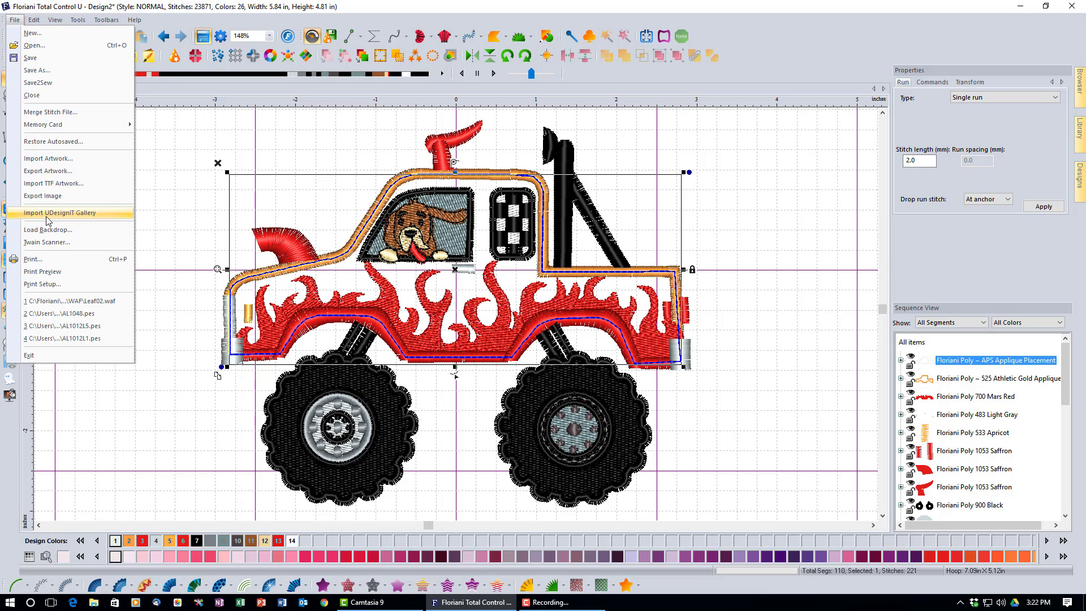
left_click(154, 236)
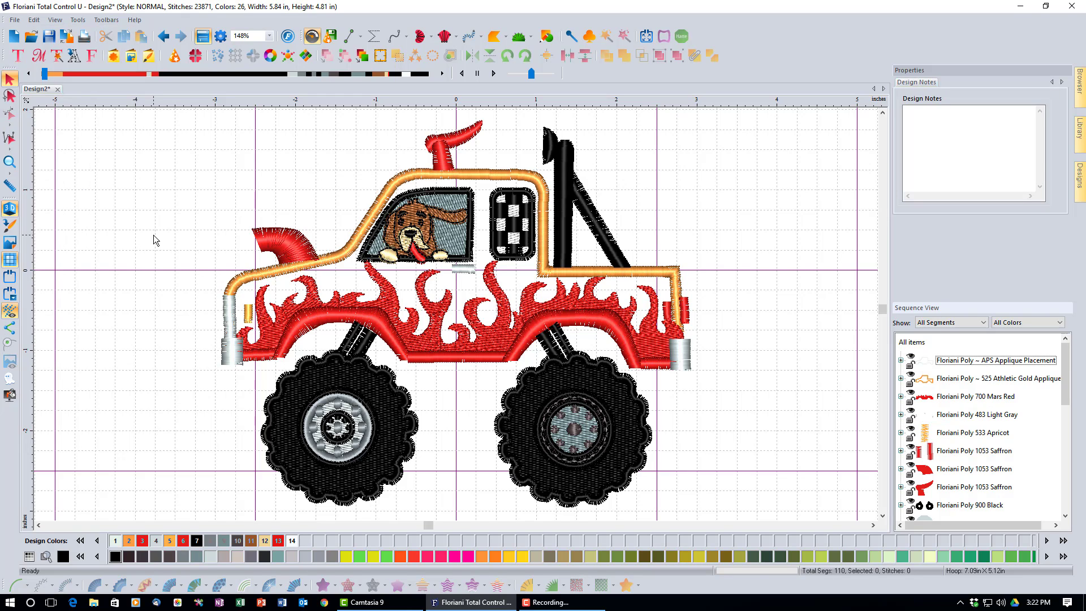